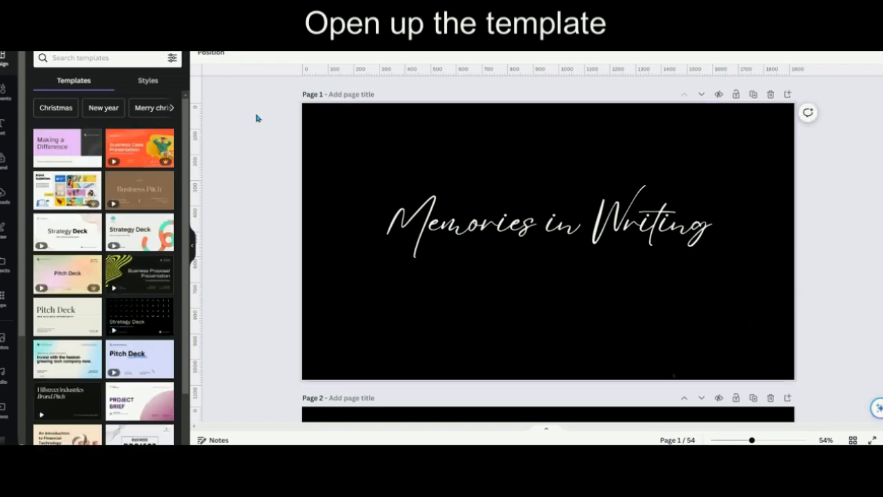
- Show the page thumbnail strip, select the audio track beneath it, and hide the strip again
{"action": "left_click", "coordinate": [545, 432]}
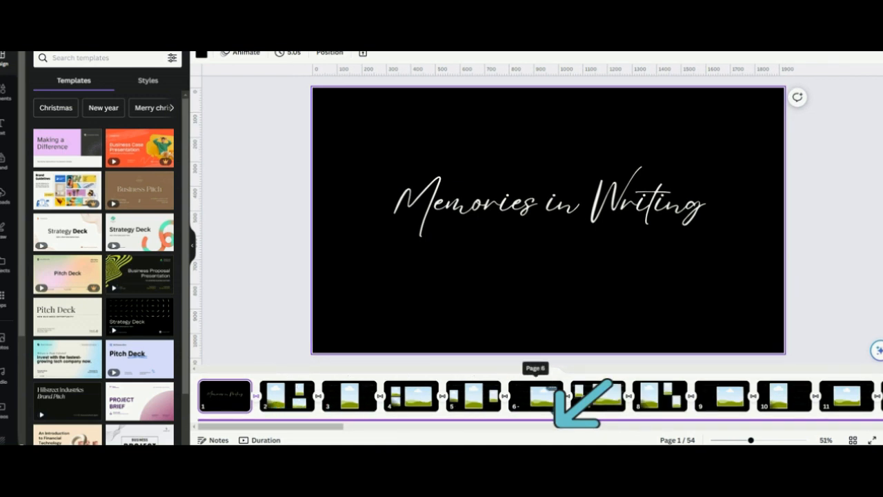
{"action": "left_click", "coordinate": [552, 421]}
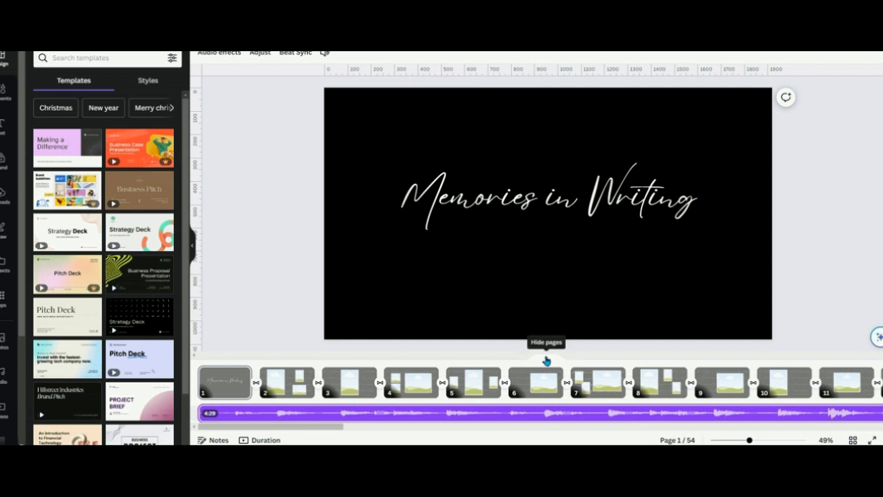
{"action": "left_click", "coordinate": [547, 361]}
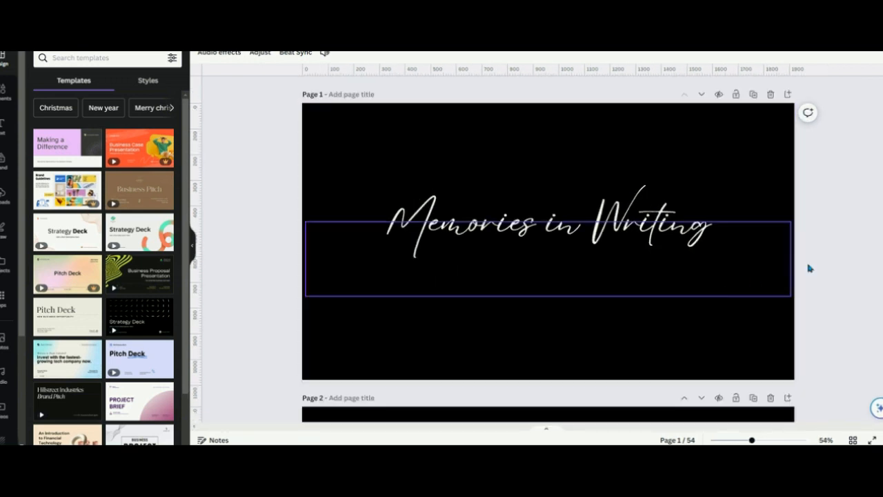
- Fill page 2's three frames with uploaded photos: the couple by the tree, the woman hugging a girl, and the woman in sunglasses
{"action": "scroll", "coordinate": [828, 261], "scroll_direction": "down", "scroll_amount": 5}
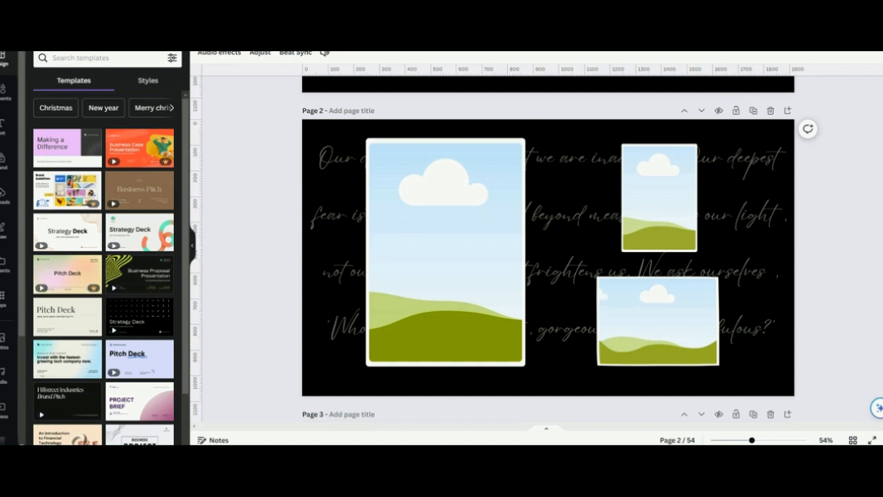
{"action": "left_click_drag", "start_coordinate": [876, 89], "coordinate": [93, 199]}
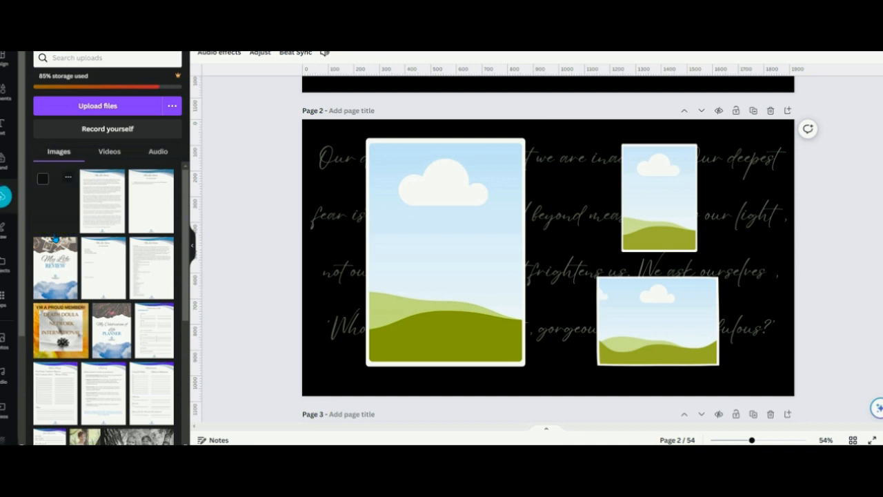
{"action": "left_click_drag", "start_coordinate": [55, 200], "coordinate": [400, 228]}
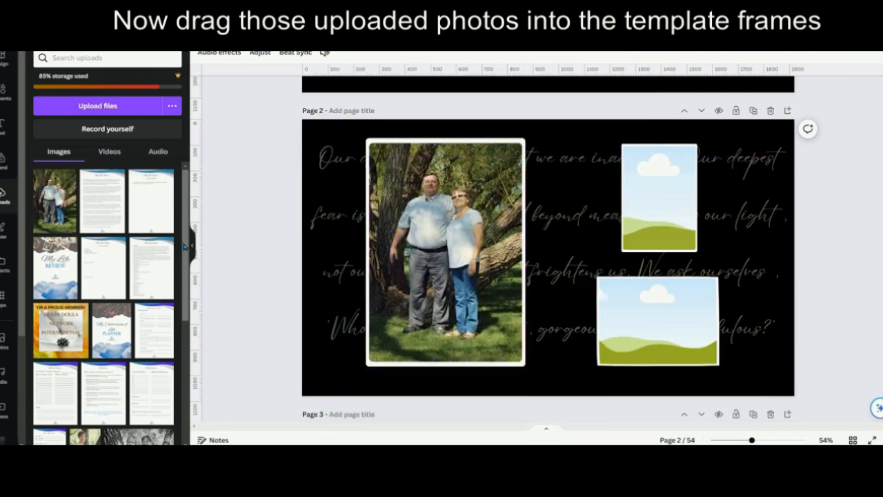
{"action": "scroll", "coordinate": [185, 245], "scroll_direction": "down", "scroll_amount": 10}
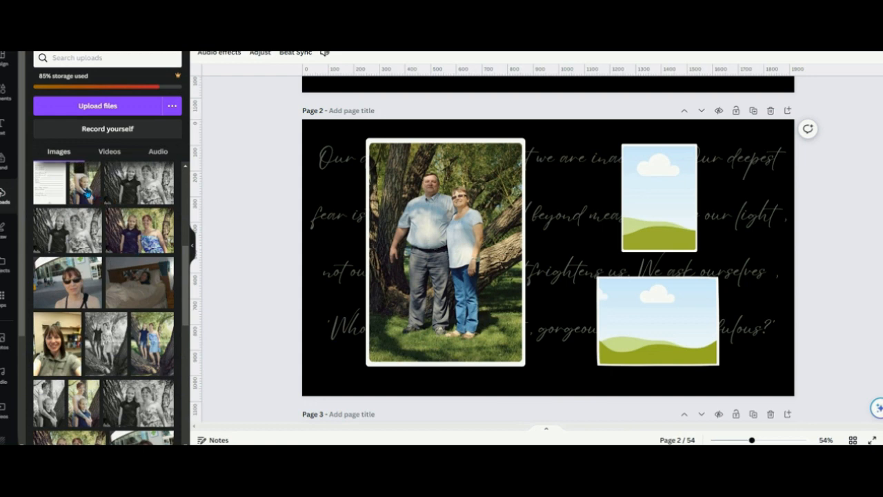
{"action": "left_click_drag", "start_coordinate": [84, 180], "coordinate": [631, 207]}
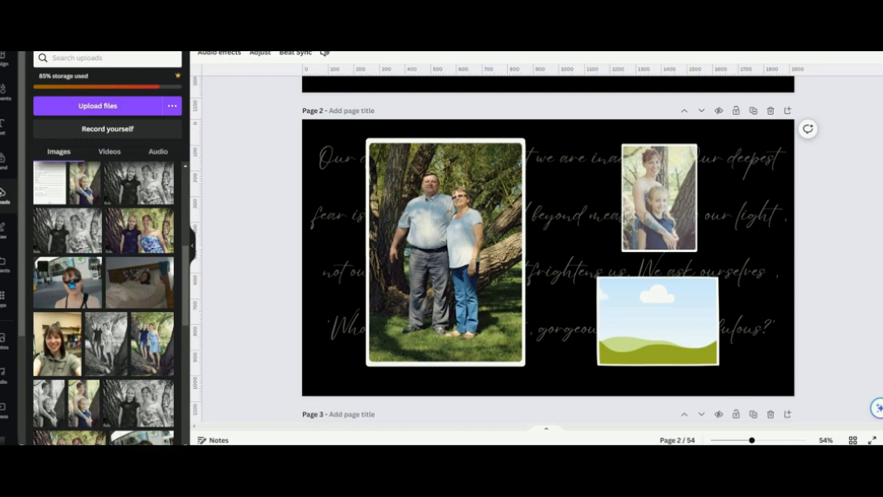
{"action": "left_click_drag", "start_coordinate": [71, 283], "coordinate": [629, 320]}
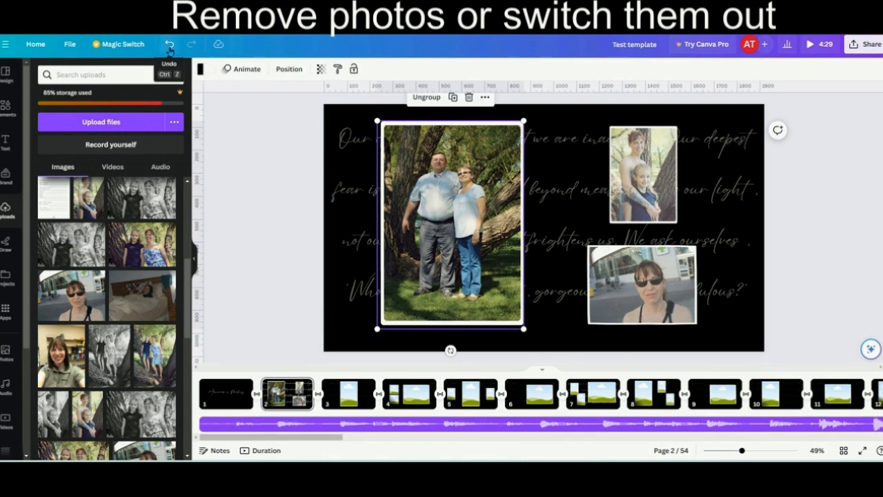
- Undo the three photo placements on page 2
{"action": "left_click", "coordinate": [168, 46]}
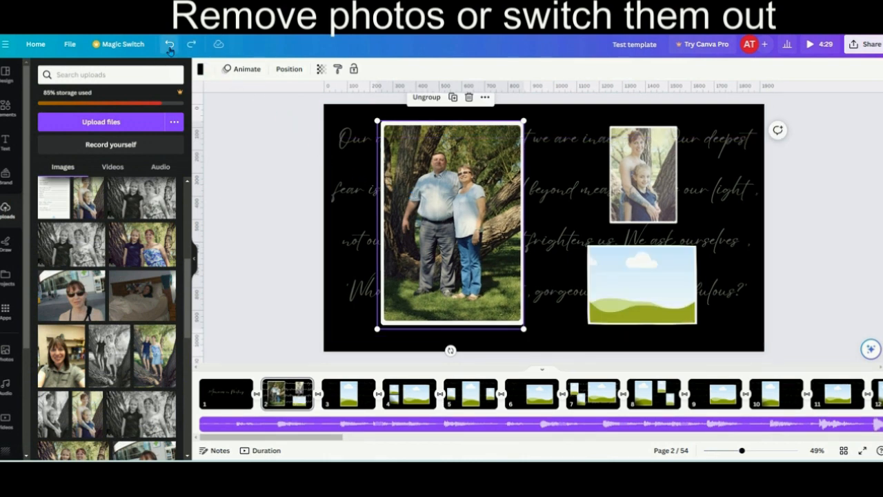
{"action": "left_click", "coordinate": [169, 45]}
{"action": "left_click", "coordinate": [169, 46]}
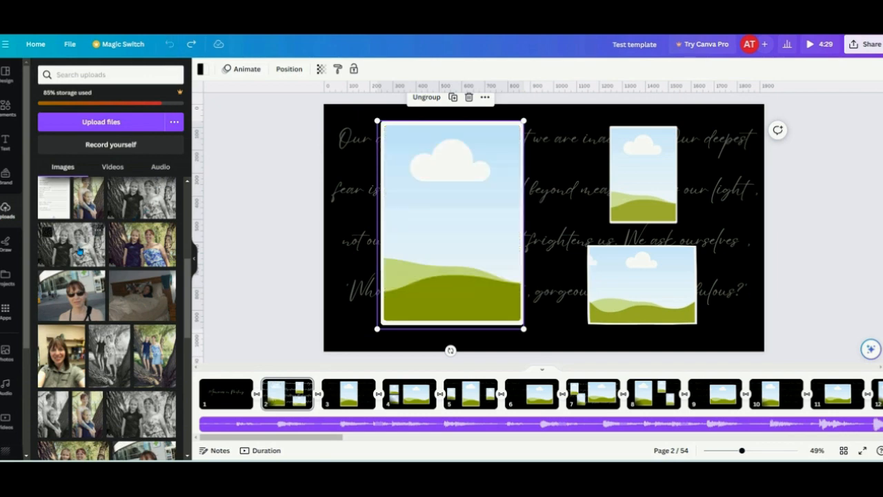
- Place the black-and-white woman-and-girl photo in page 2's large frame and the colour photo of them by the tree in the small portrait frame
{"action": "left_click_drag", "start_coordinate": [79, 252], "coordinate": [448, 290]}
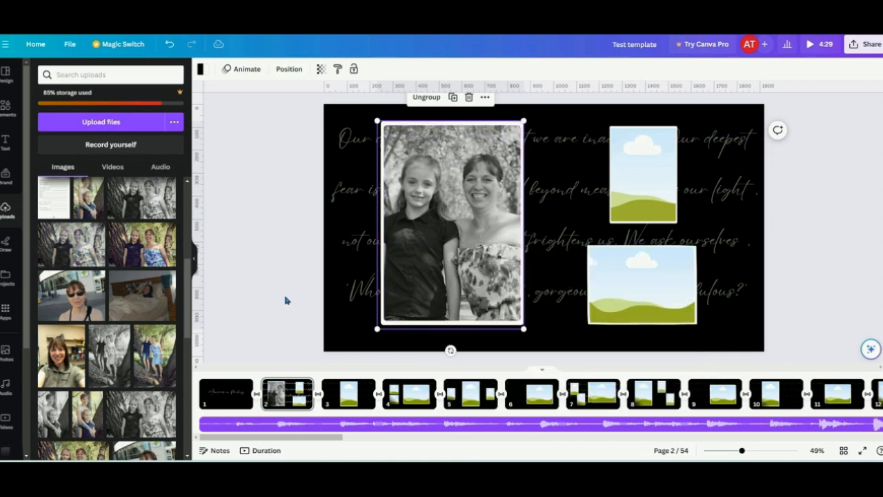
{"action": "left_click_drag", "start_coordinate": [155, 356], "coordinate": [637, 192]}
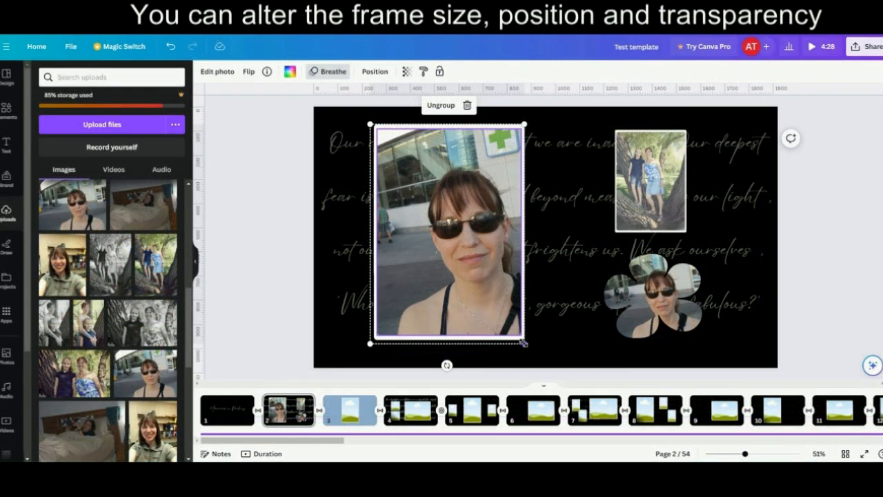
- Shrink the large sunglasses-photo frame on page 2, then enlarge the tree-photo frame and move it to the middle of the page
{"action": "left_click_drag", "start_coordinate": [524, 343], "coordinate": [453, 242]}
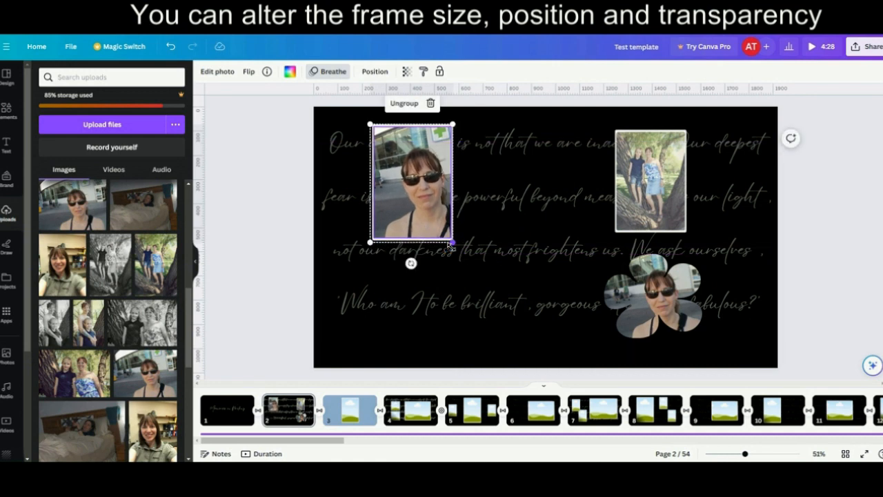
{"action": "left_click", "coordinate": [640, 201]}
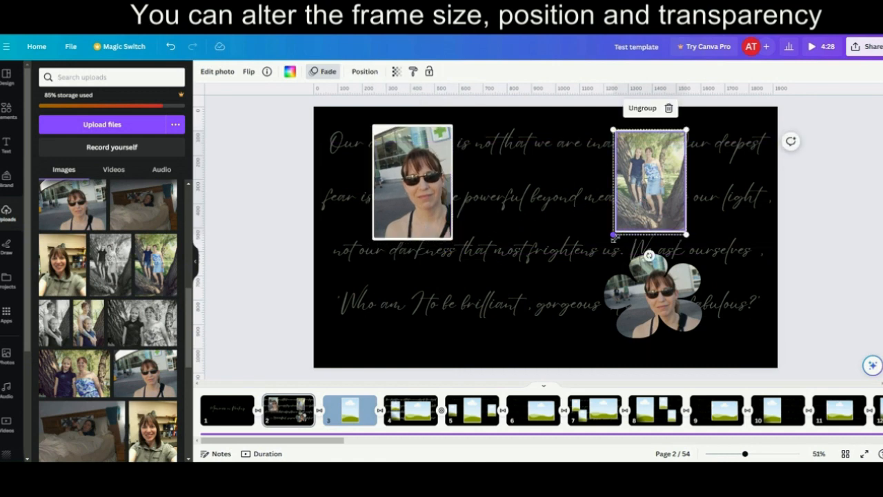
{"action": "left_click_drag", "start_coordinate": [614, 236], "coordinate": [560, 246]}
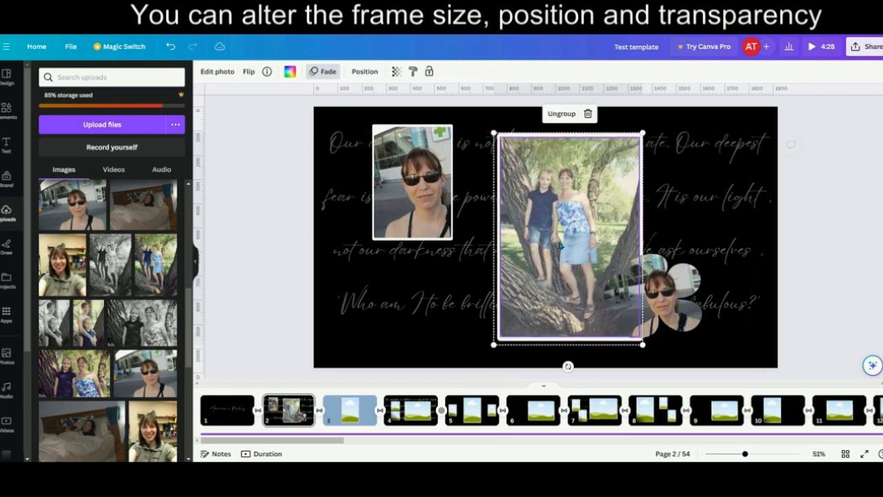
- Move the flower-shaped photo to about X 1257, Y 584 px and give it a solid border in colour #ad9686
{"action": "left_click", "coordinate": [669, 295]}
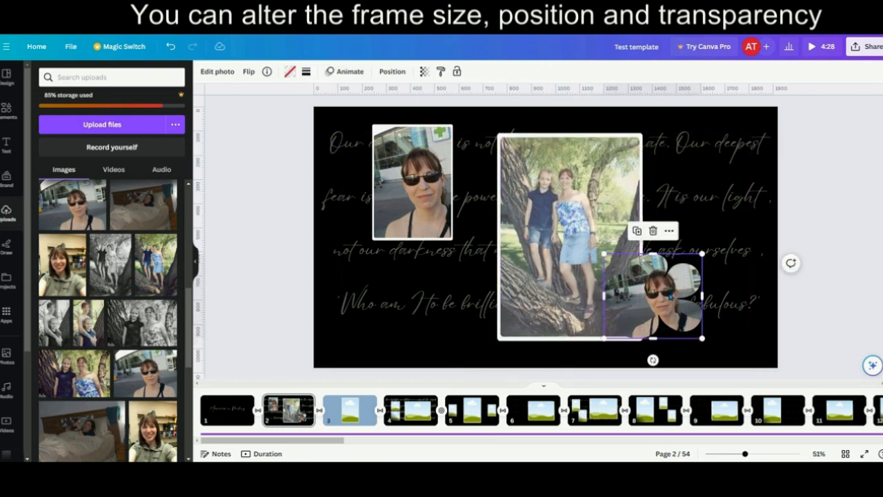
{"action": "left_click_drag", "start_coordinate": [669, 295], "coordinate": [682, 288]}
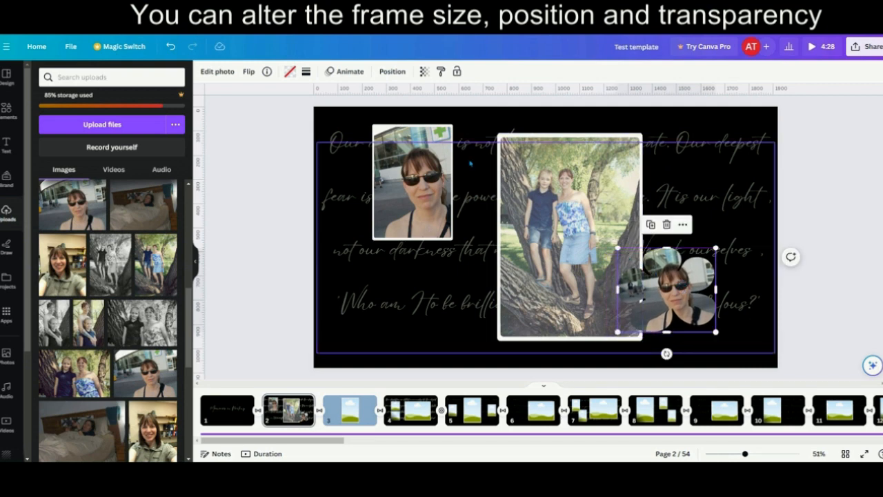
{"action": "left_click", "coordinate": [306, 73]}
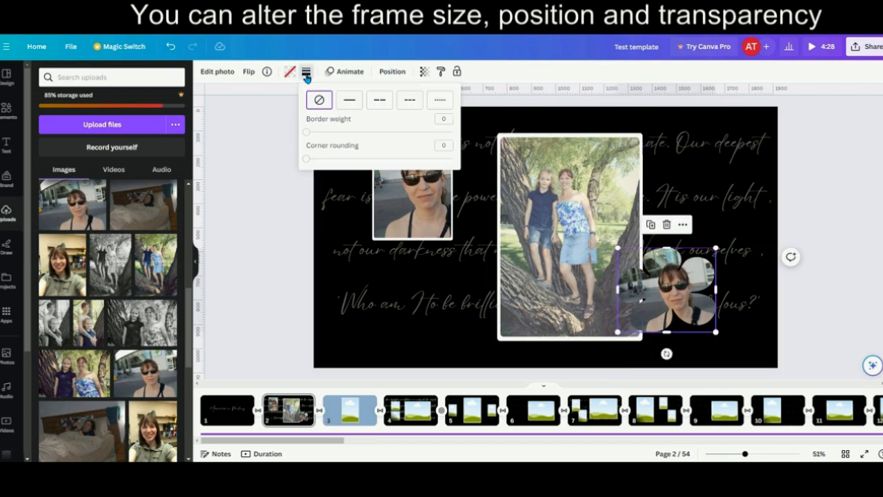
{"action": "left_click", "coordinate": [349, 101]}
{"action": "left_click", "coordinate": [306, 72]}
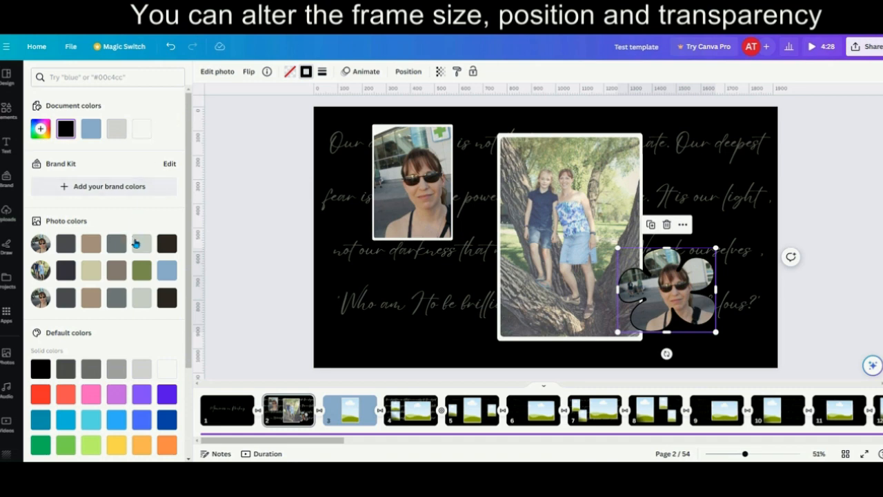
{"action": "left_click", "coordinate": [94, 246]}
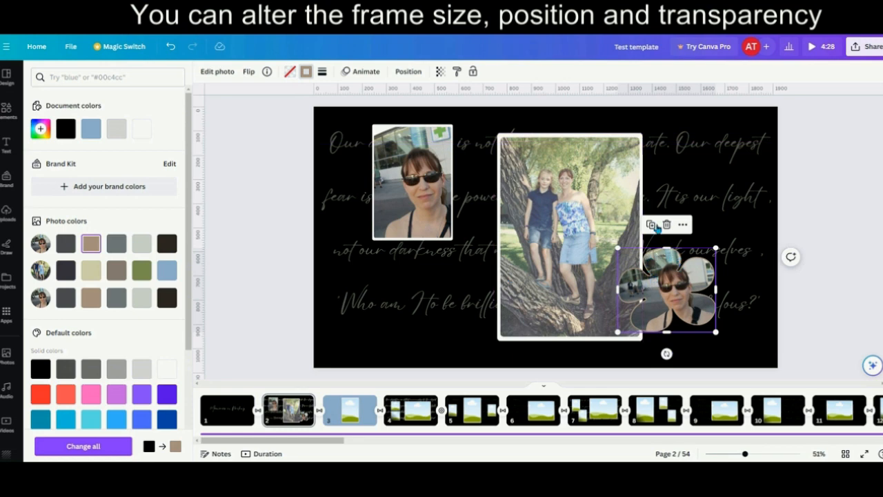
- Send the flower-shaped photo backward, bring it to the front again, and move it right to about X 1313 px
{"action": "left_click", "coordinate": [409, 71]}
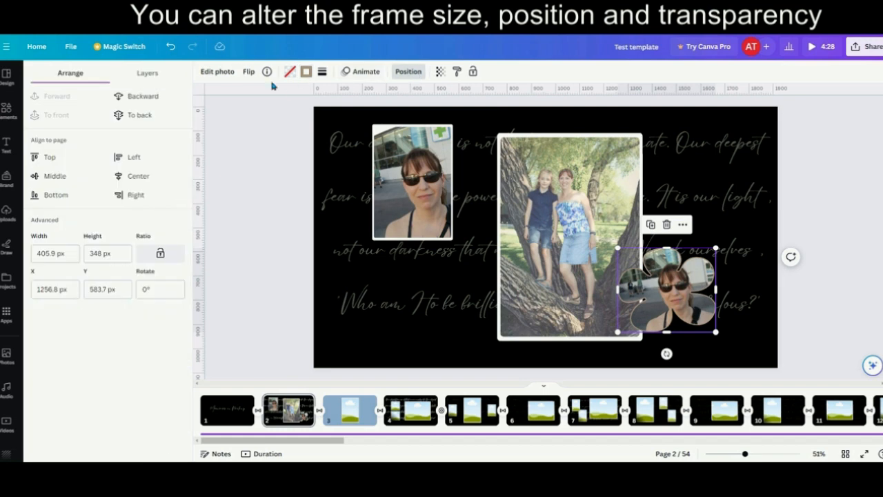
{"action": "left_click", "coordinate": [142, 98]}
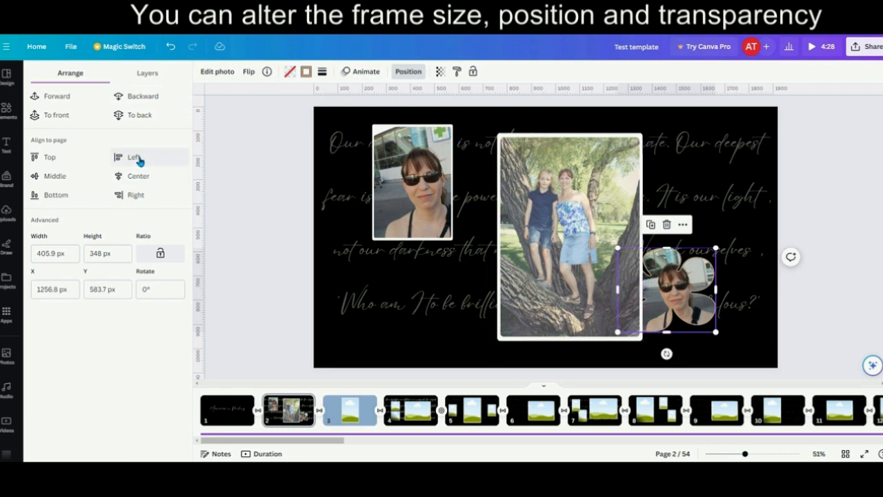
{"action": "left_click", "coordinate": [55, 115]}
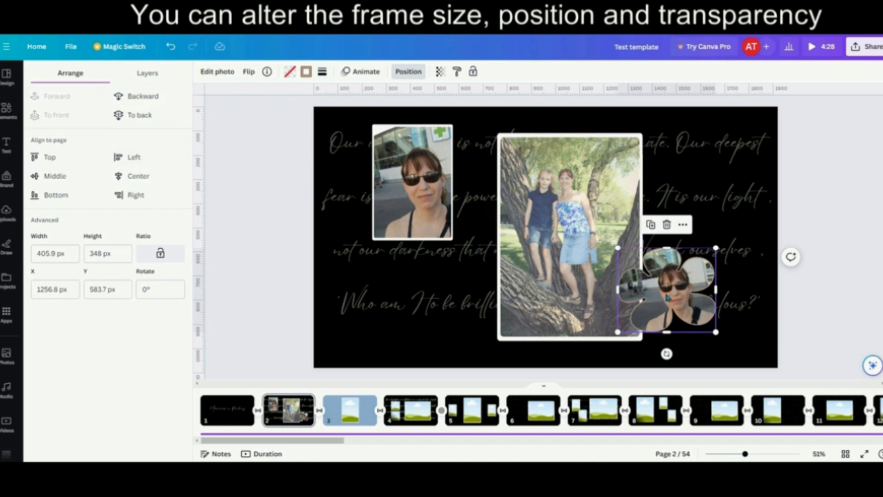
{"action": "left_click_drag", "start_coordinate": [674, 295], "coordinate": [688, 295]}
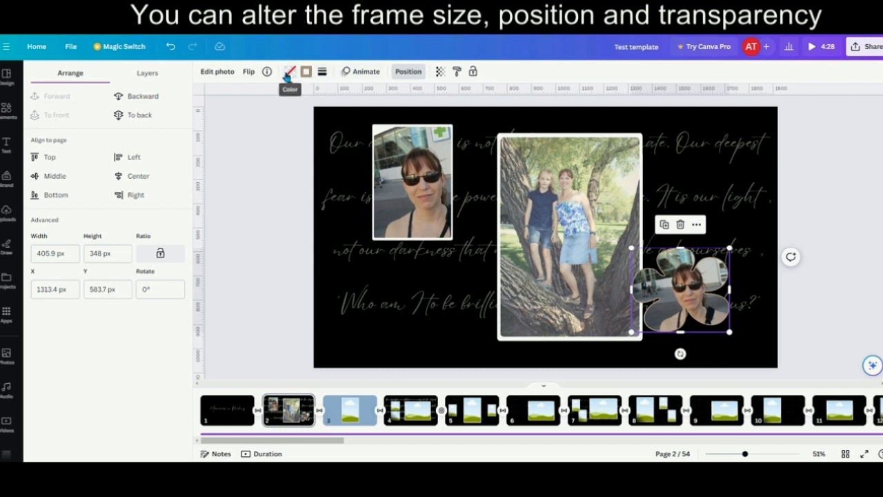
- View the photo animation options for the flower-shaped photo and set its transparency to 81
{"action": "left_click", "coordinate": [381, 74]}
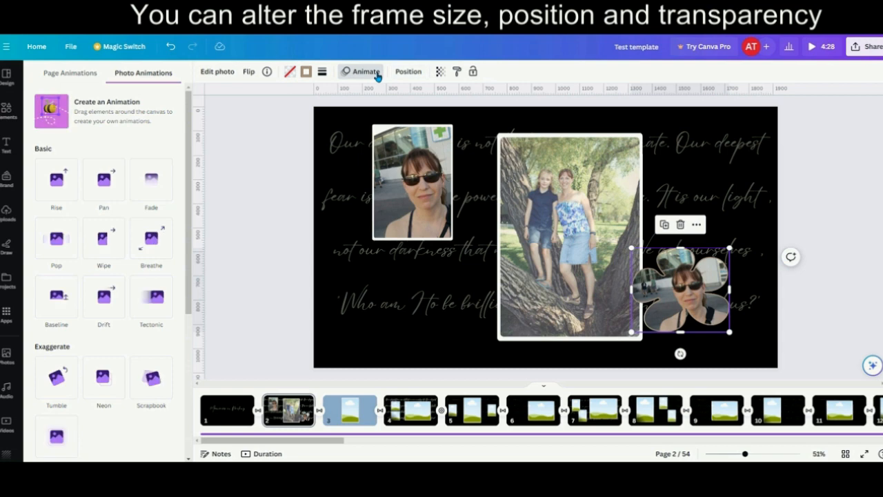
{"action": "left_click", "coordinate": [439, 72]}
{"action": "mouse_move", "coordinate": [440, 111]}
{"action": "left_mouse_down"}
{"action": "mouse_move", "coordinate": [379, 113]}
{"action": "mouse_move", "coordinate": [424, 111]}
{"action": "left_mouse_up"}
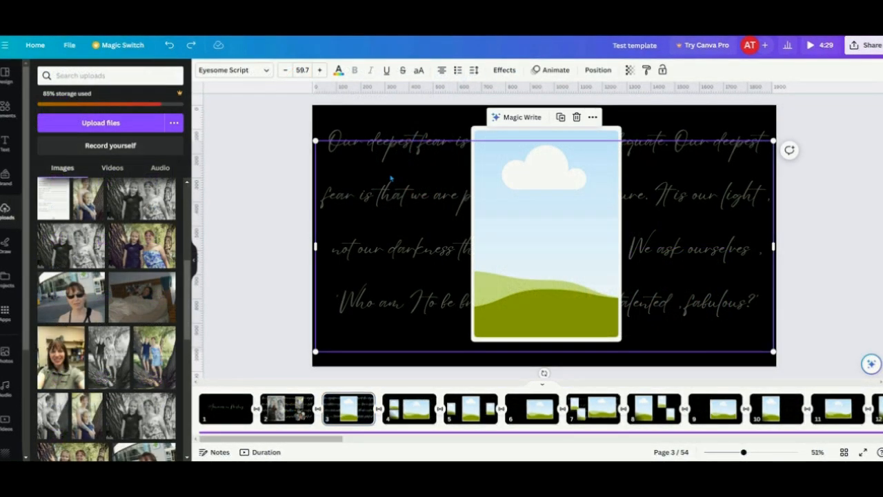
- Delete the handwritten quote text behind the photo frame on page 3
{"action": "right_click", "coordinate": [391, 177]}
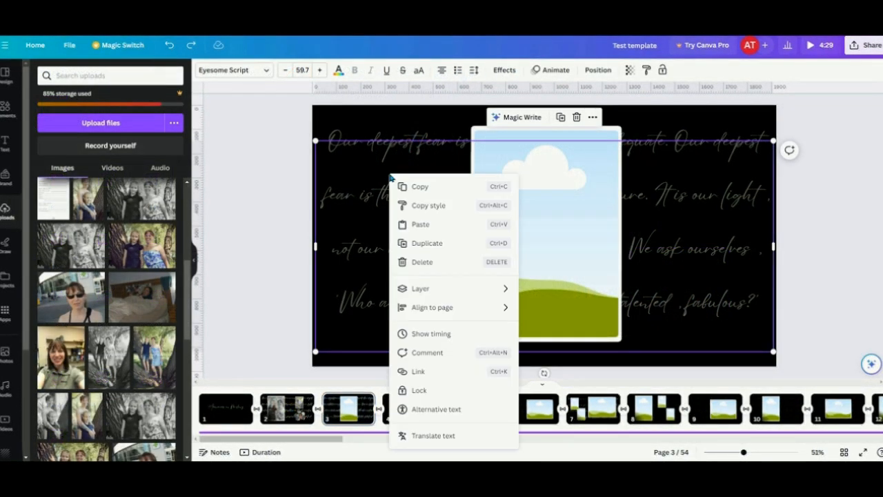
{"action": "mouse_move", "coordinate": [422, 295]}
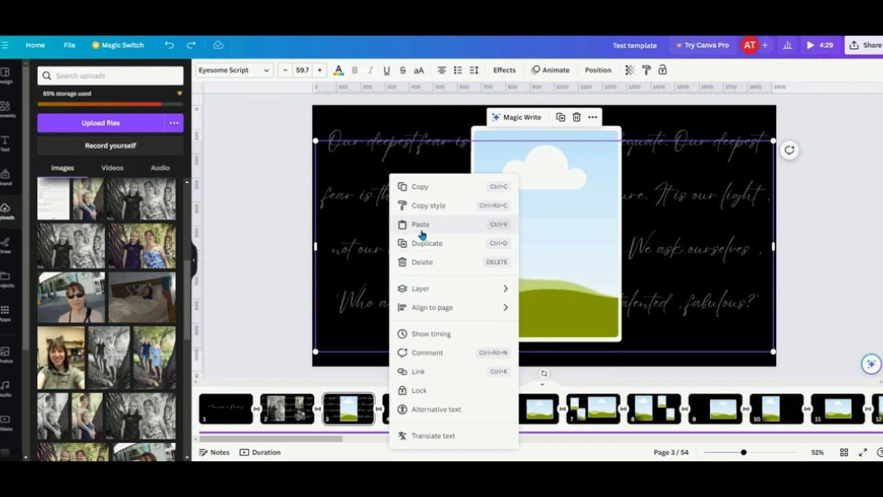
{"action": "left_click", "coordinate": [424, 262]}
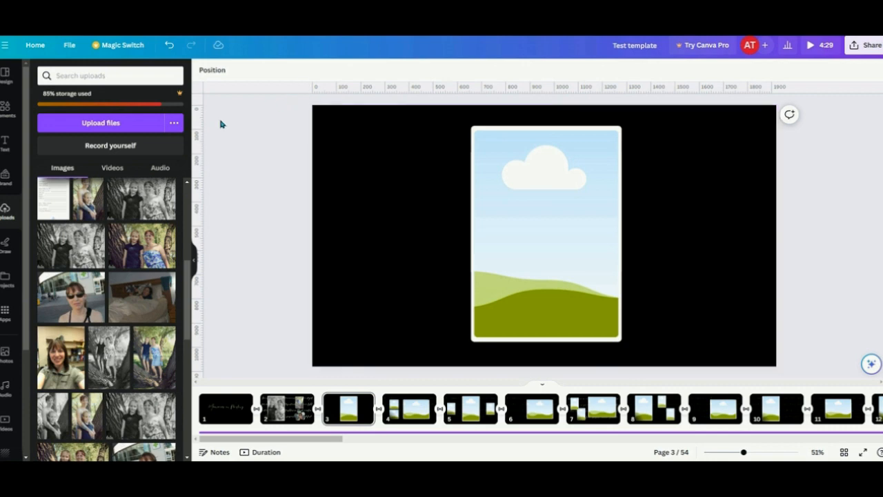
- Add the dark blue two-leaf graphic from the Vivid Leaves graphics collection to page 3
{"action": "left_click", "coordinate": [5, 111]}
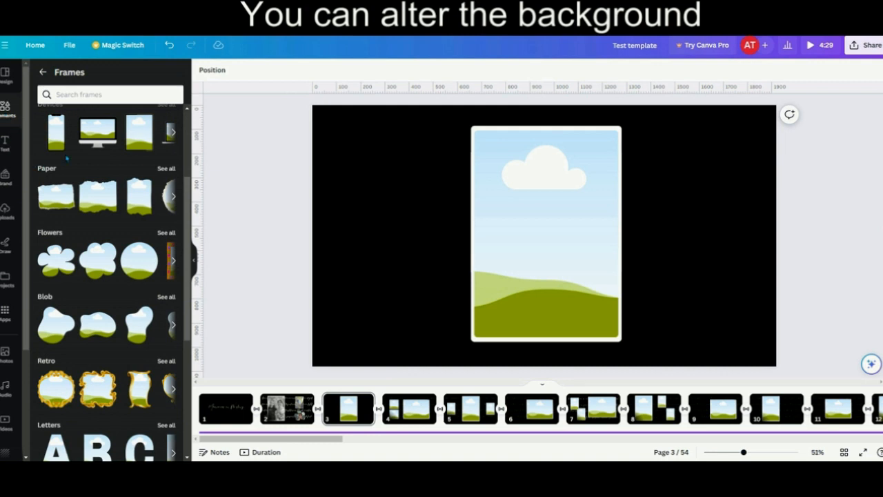
{"action": "left_click", "coordinate": [43, 71]}
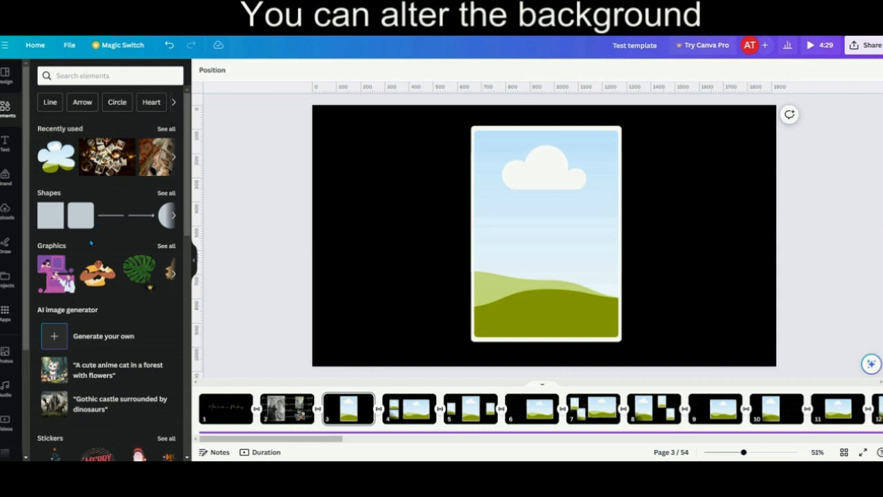
{"action": "left_click", "coordinate": [57, 248]}
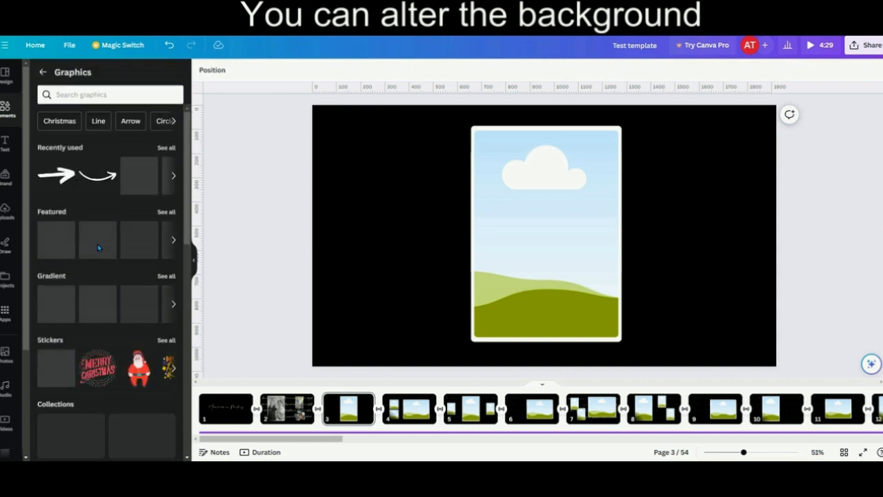
{"action": "scroll", "coordinate": [98, 250], "scroll_direction": "down", "scroll_amount": 5}
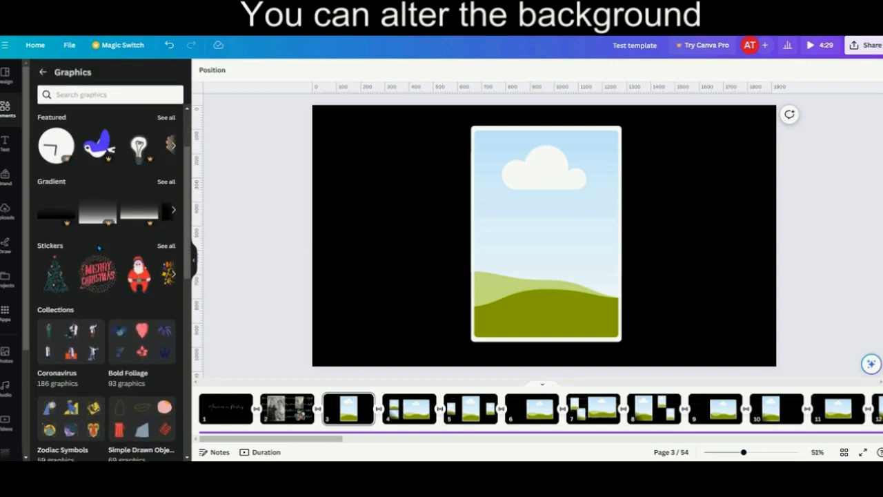
{"action": "scroll", "coordinate": [98, 247], "scroll_direction": "up", "scroll_amount": 3}
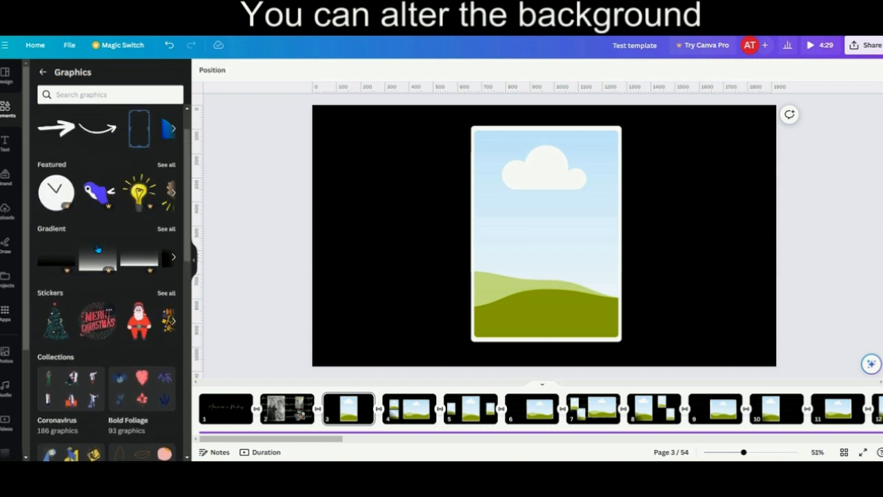
{"action": "scroll", "coordinate": [99, 247], "scroll_direction": "down", "scroll_amount": 5}
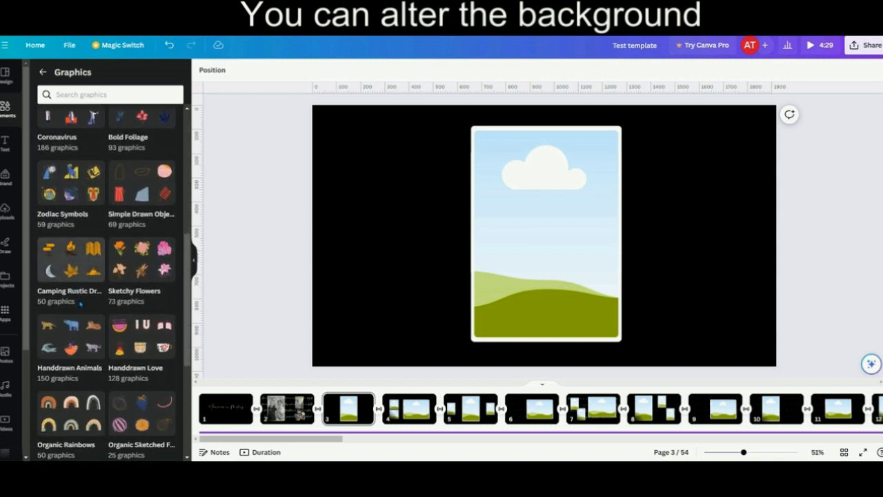
{"action": "scroll", "coordinate": [80, 303], "scroll_direction": "down", "scroll_amount": 5}
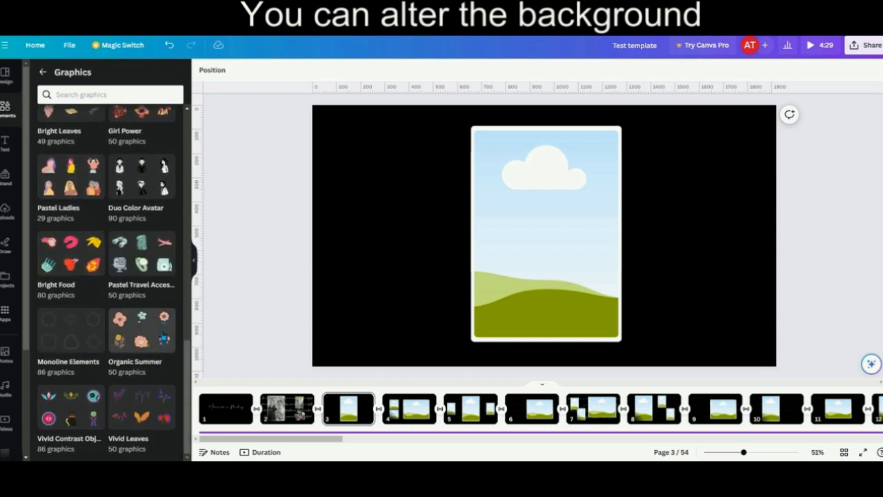
{"action": "left_click", "coordinate": [140, 414]}
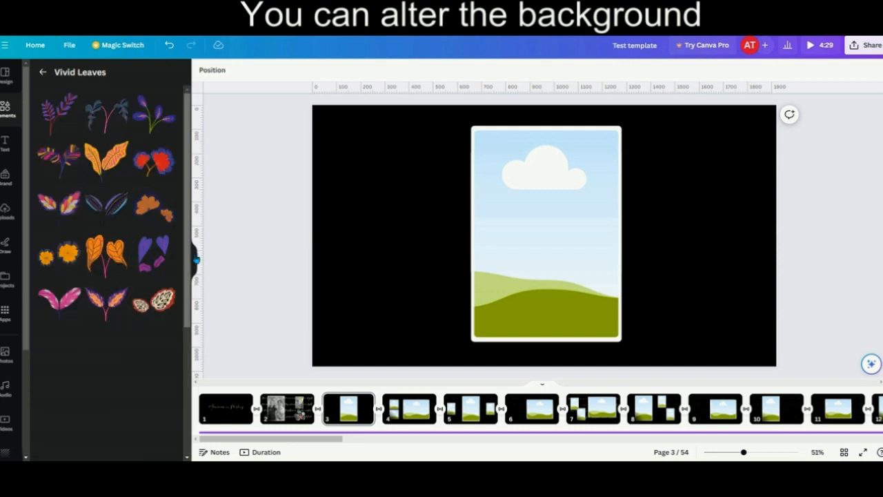
{"action": "left_click", "coordinate": [117, 195]}
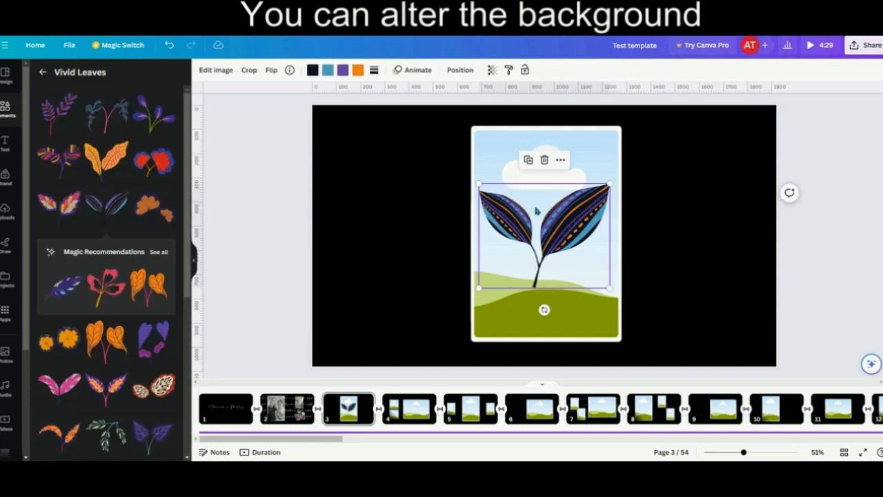
- Move the leaf graphic onto the black area left of the photo frame and shrink it
{"action": "left_click_drag", "start_coordinate": [538, 211], "coordinate": [389, 168]}
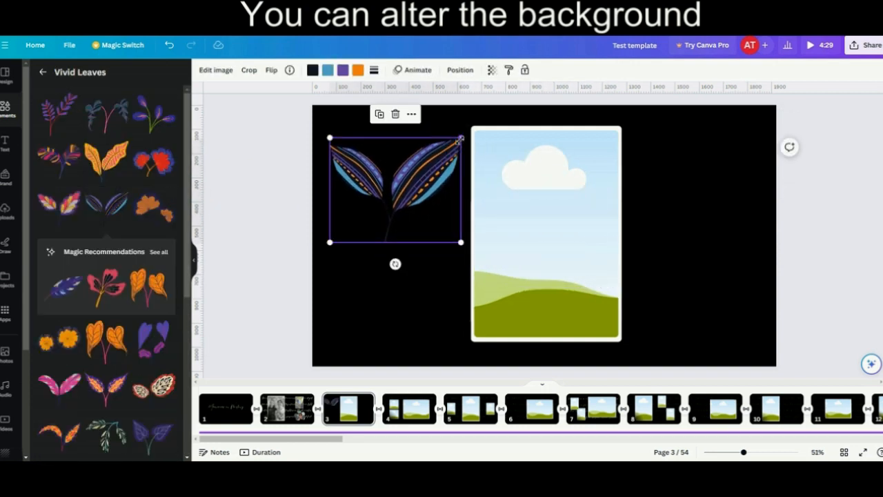
{"action": "left_click_drag", "start_coordinate": [460, 138], "coordinate": [426, 165]}
{"action": "left_click", "coordinate": [422, 274]}
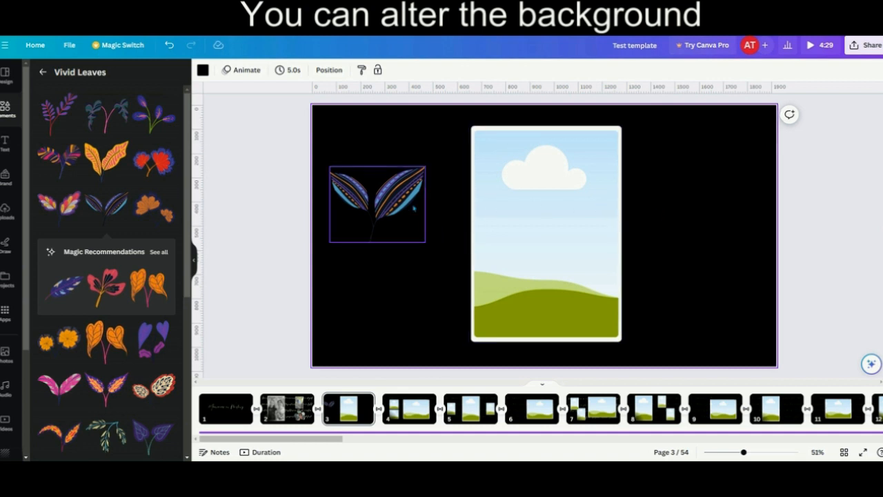
- Recolour the leaf graphic's orange parts with the light blue photo colour and delete the graphic from page 3
{"action": "left_click", "coordinate": [377, 204]}
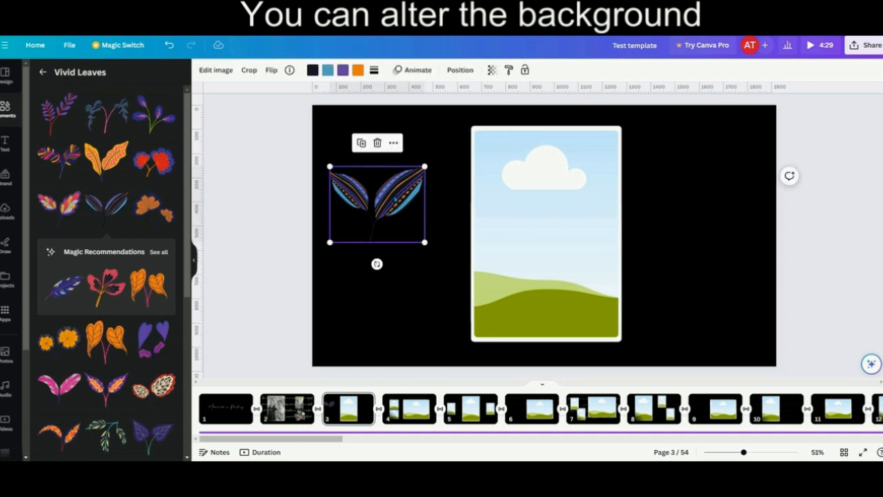
{"action": "left_click", "coordinate": [357, 70]}
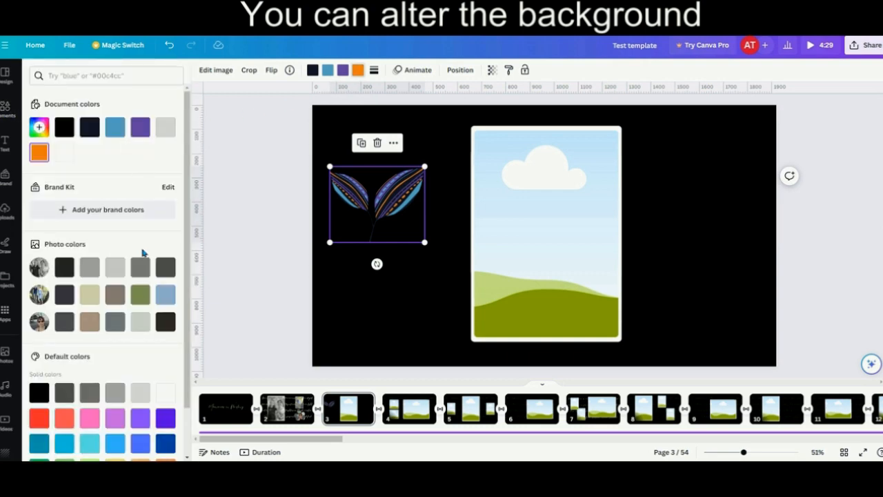
{"action": "left_click", "coordinate": [166, 294]}
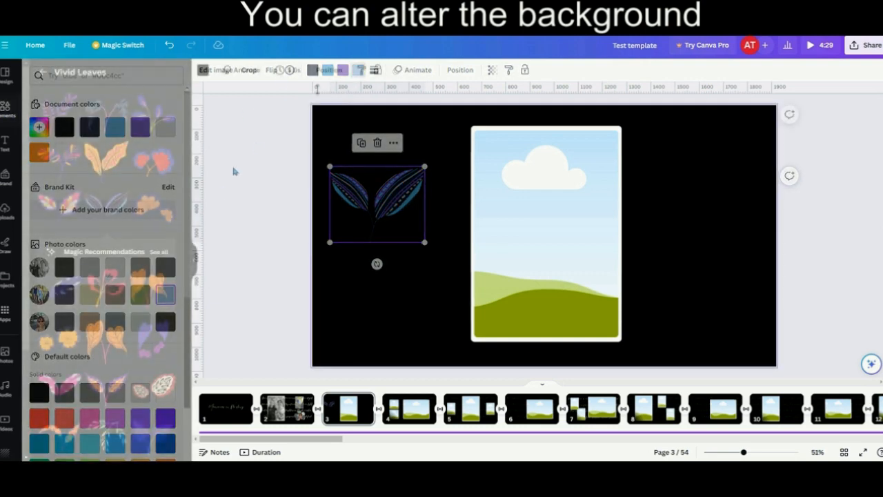
{"action": "key", "text": "Delete"}
- Set the background of page 3 to the light blue photo colour
{"action": "left_click", "coordinate": [202, 70]}
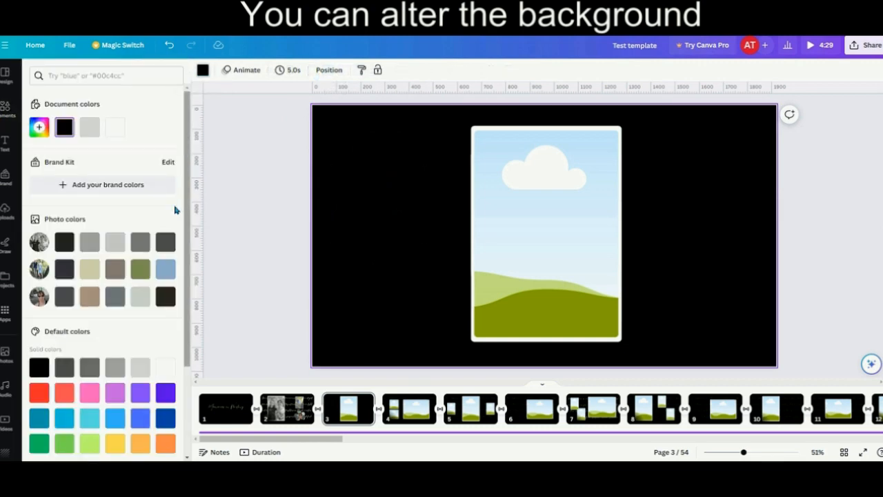
{"action": "left_click", "coordinate": [167, 271]}
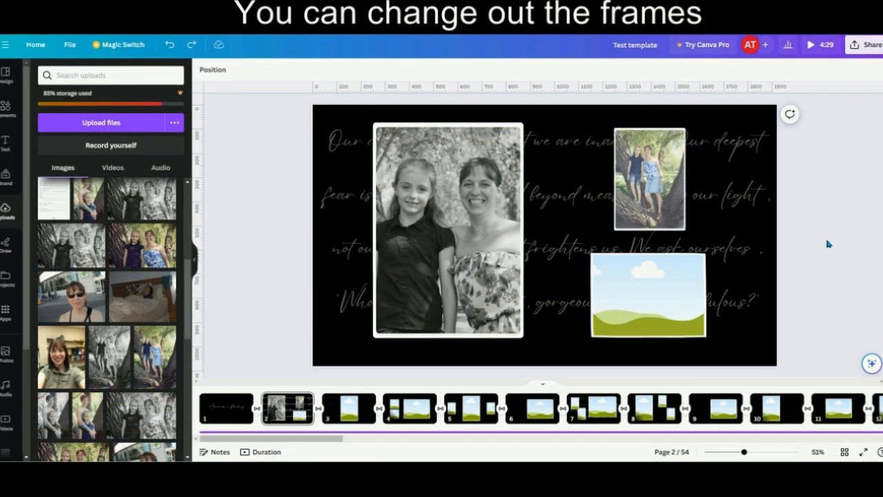
- Delete the empty landscape frame on page 2 together with its white border and black backing shape
{"action": "left_click", "coordinate": [650, 303]}
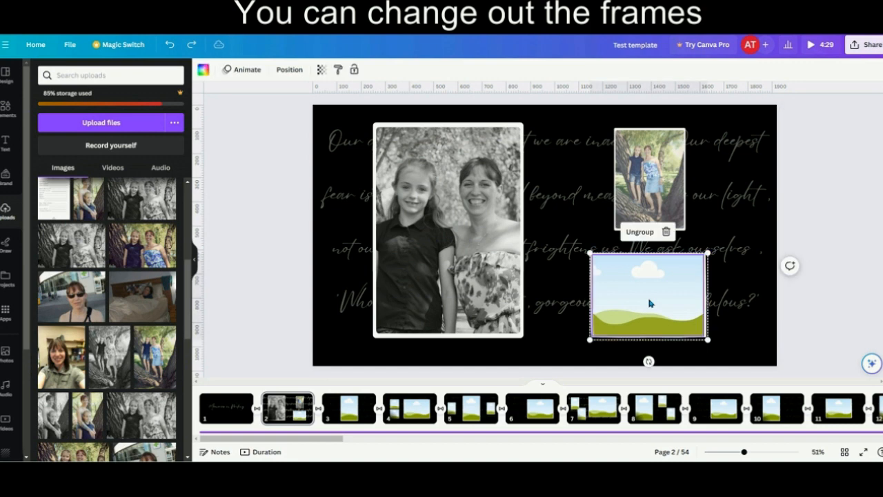
{"action": "key", "text": "Delete"}
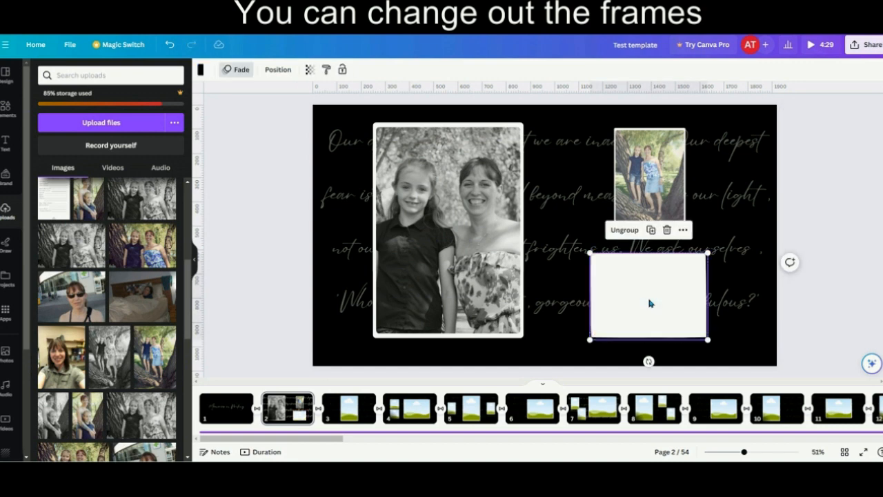
{"action": "left_click", "coordinate": [649, 303]}
{"action": "key", "text": "Delete"}
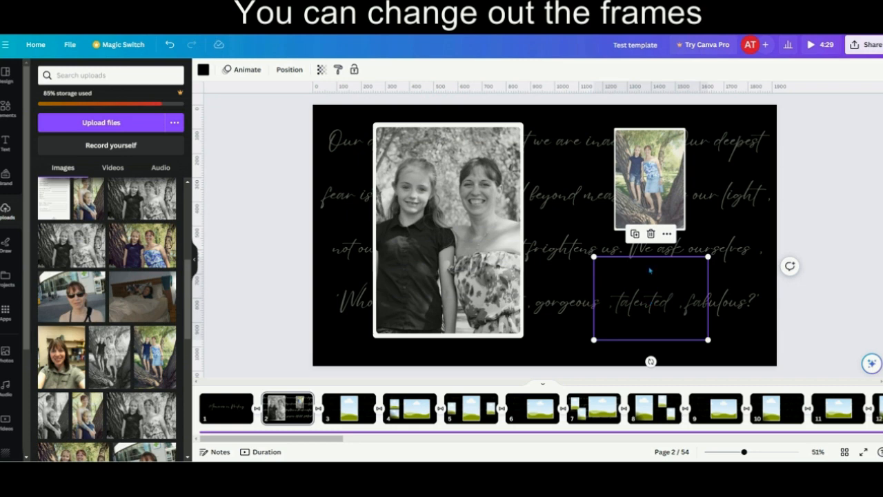
{"action": "key", "text": "Delete"}
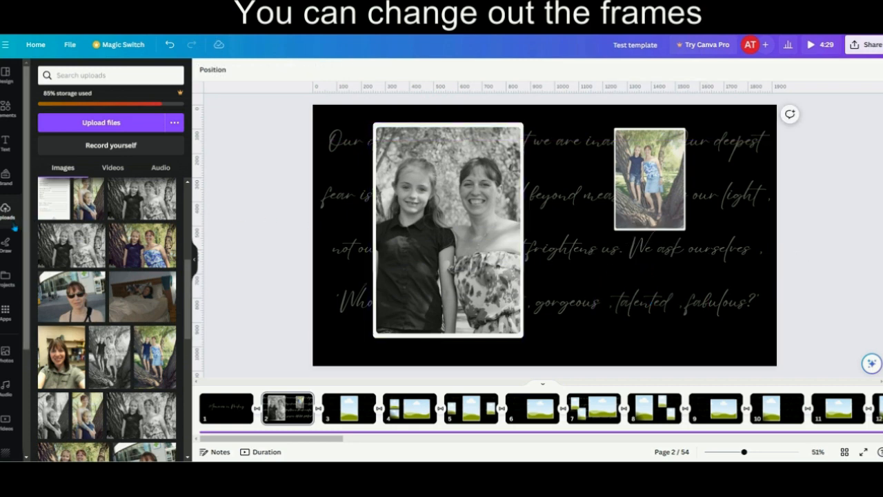
- Add the five-petal frame from the Flowers frames to page 2
{"action": "left_click", "coordinate": [7, 108]}
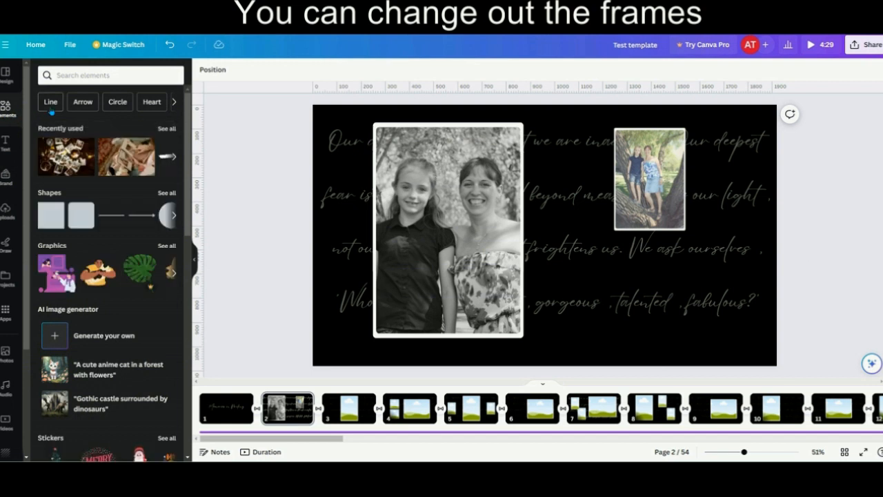
{"action": "scroll", "coordinate": [80, 254], "scroll_direction": "down", "scroll_amount": 5}
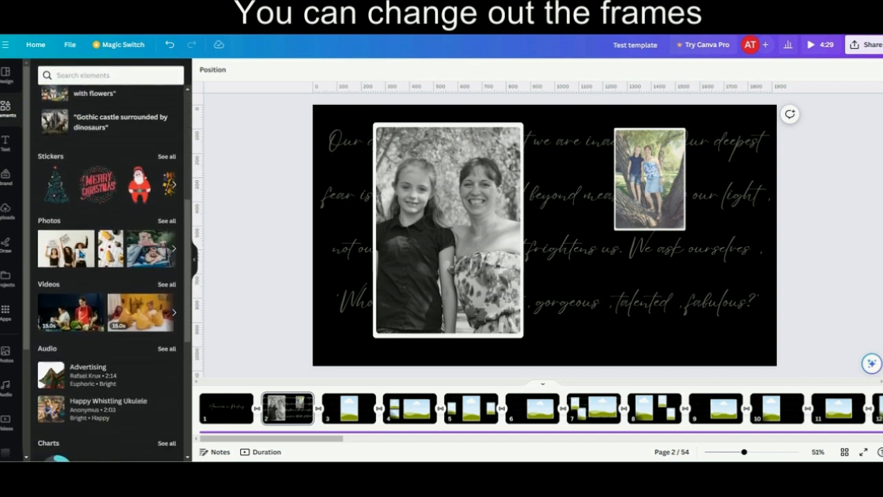
{"action": "scroll", "coordinate": [81, 253], "scroll_direction": "down", "scroll_amount": 4}
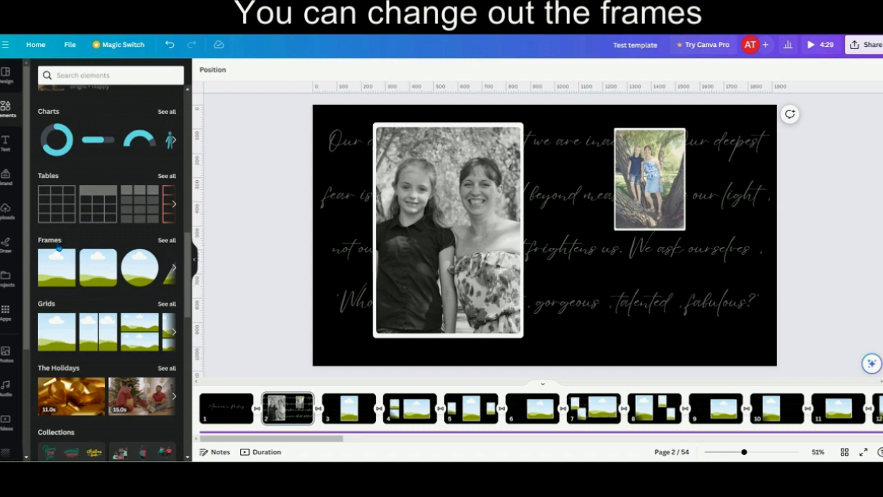
{"action": "left_click", "coordinate": [166, 241]}
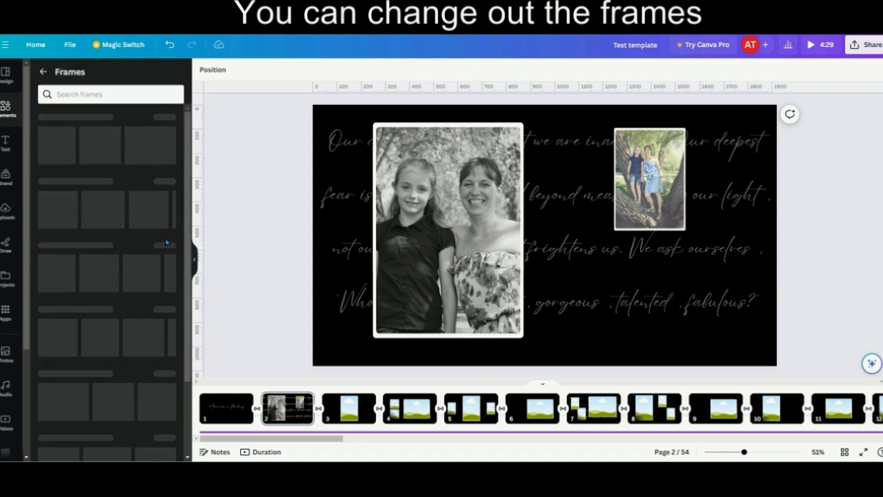
{"action": "scroll", "coordinate": [134, 308], "scroll_direction": "down", "scroll_amount": 4}
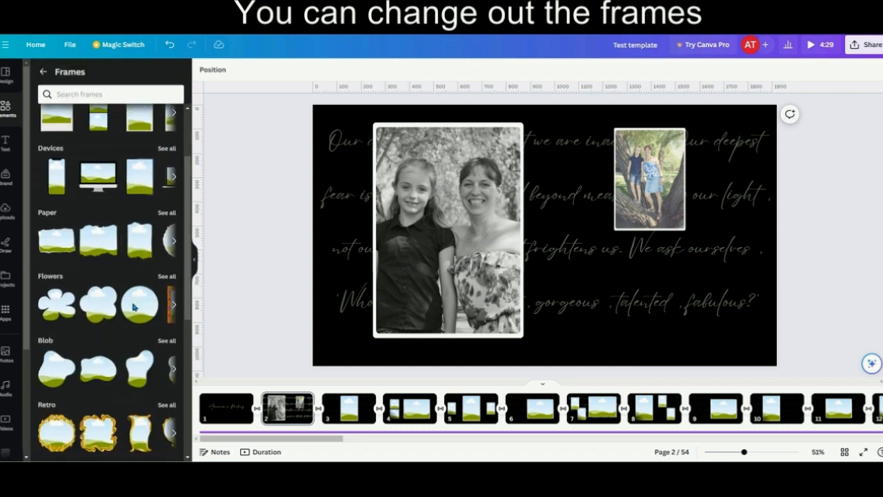
{"action": "left_click", "coordinate": [55, 264]}
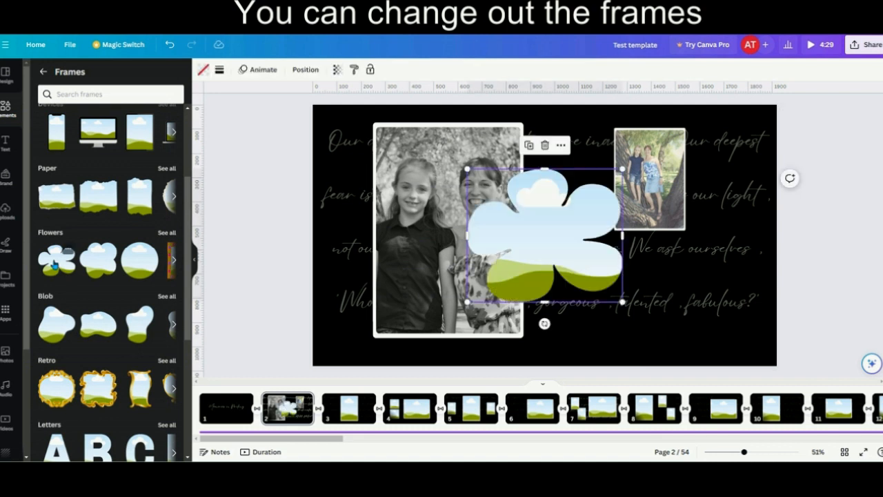
- Shrink and position the flower frame below the small colour photo, and fill it with the uploaded street selfie with sunglasses
{"action": "left_click_drag", "start_coordinate": [553, 222], "coordinate": [671, 280]}
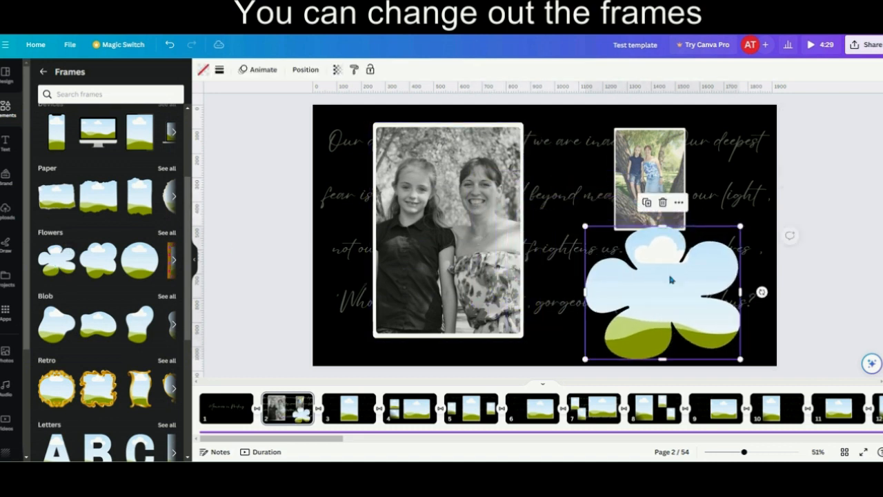
{"action": "left_click_drag", "start_coordinate": [741, 228], "coordinate": [683, 274]}
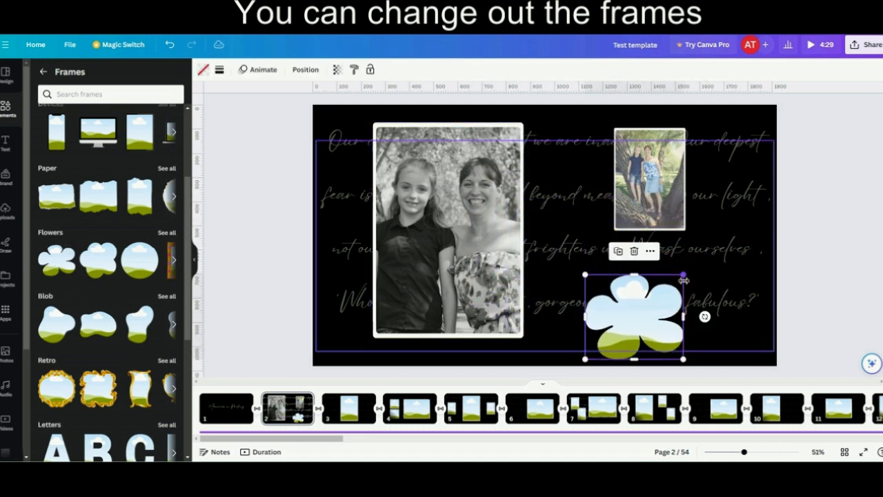
{"action": "left_click_drag", "start_coordinate": [629, 316], "coordinate": [646, 292]}
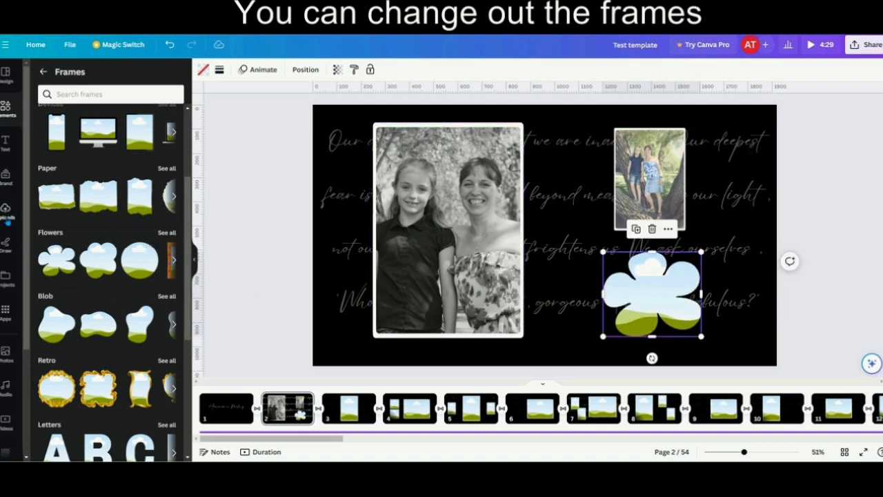
{"action": "left_click", "coordinate": [7, 218]}
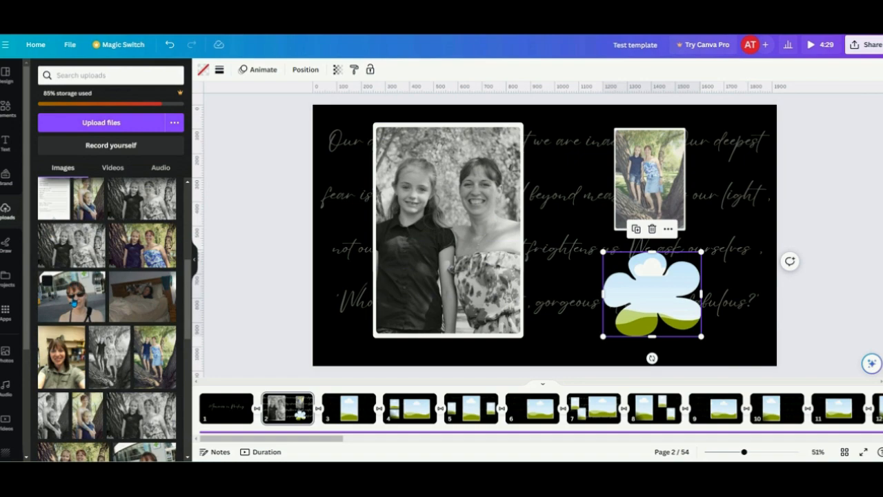
{"action": "left_click_drag", "start_coordinate": [97, 279], "coordinate": [606, 296]}
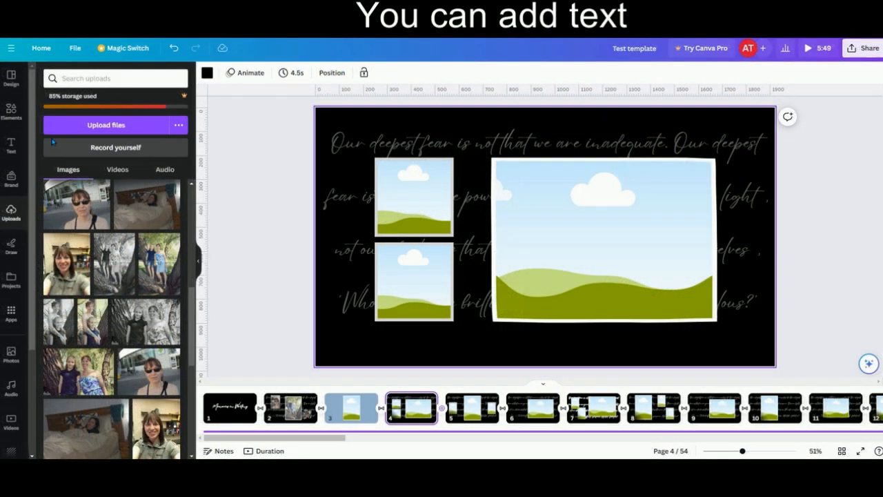
- Add the glowing yellow "Sparkle" text style to page 4
{"action": "left_click", "coordinate": [11, 146]}
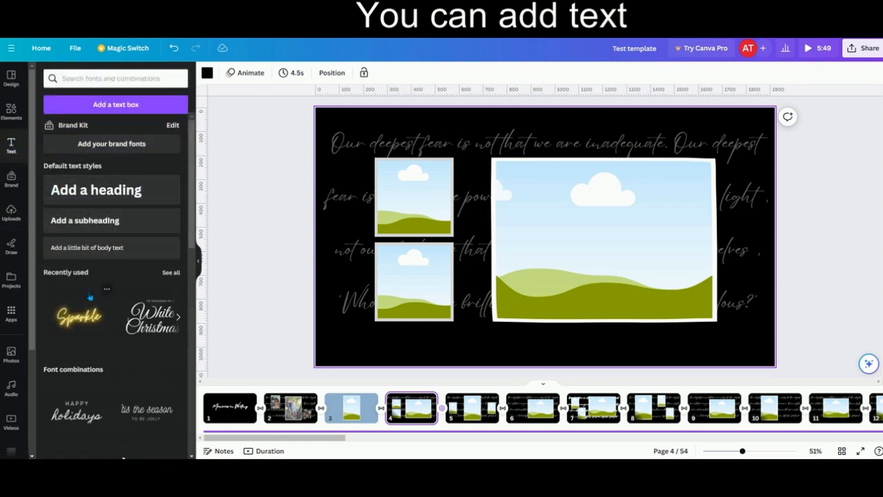
{"action": "scroll", "coordinate": [90, 296], "scroll_direction": "down", "scroll_amount": 4}
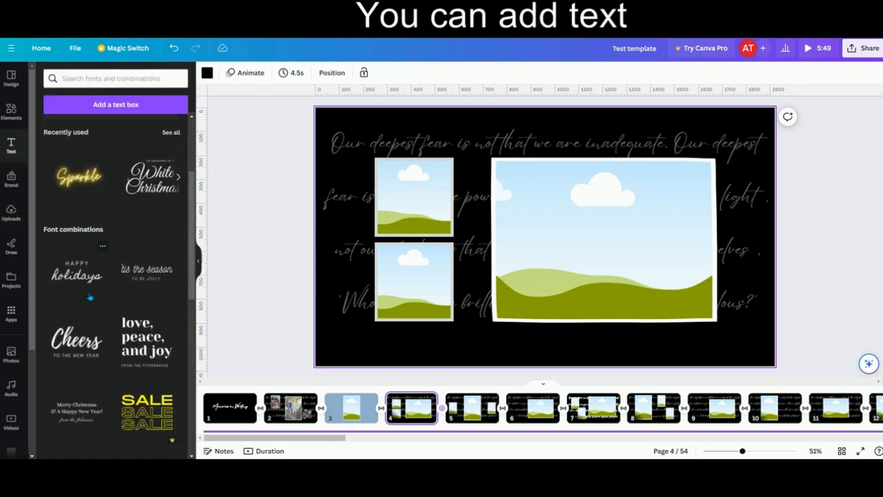
{"action": "left_click", "coordinate": [76, 178]}
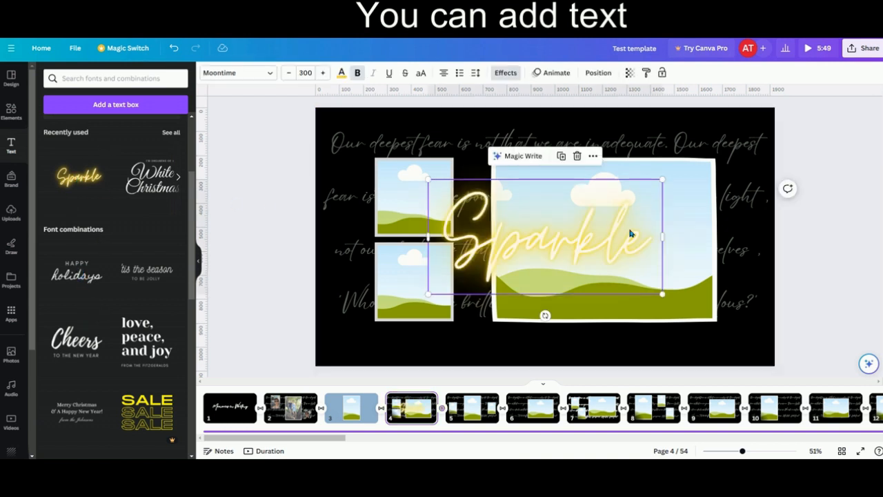
- Shrink the "Sparkle" text to size 103 and position it just below the large frame on page 4
{"action": "left_click_drag", "start_coordinate": [663, 180], "coordinate": [534, 243]}
{"action": "left_click_drag", "start_coordinate": [461, 271], "coordinate": [584, 342]}
{"action": "left_click_drag", "start_coordinate": [657, 314], "coordinate": [637, 341]}
- Recolour the "Sparkle" text with the light blue document colour and reduce its font size to 102
{"action": "left_click", "coordinate": [611, 347]}
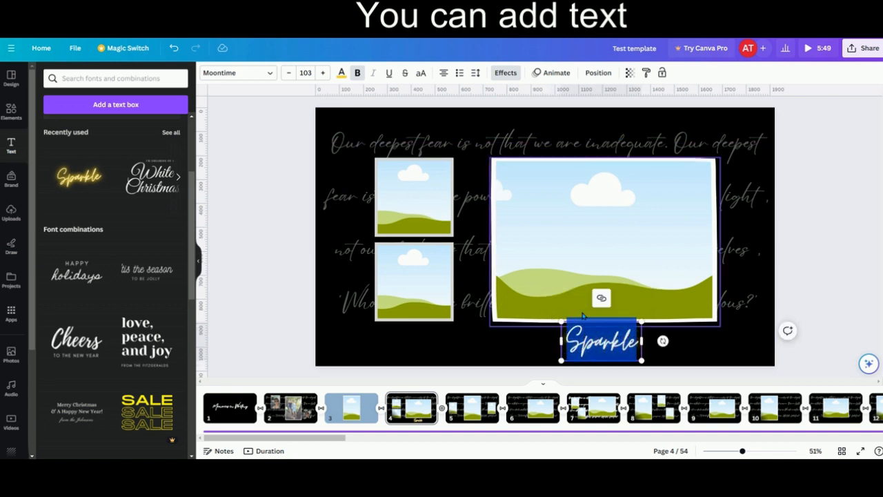
{"action": "left_click", "coordinate": [340, 72]}
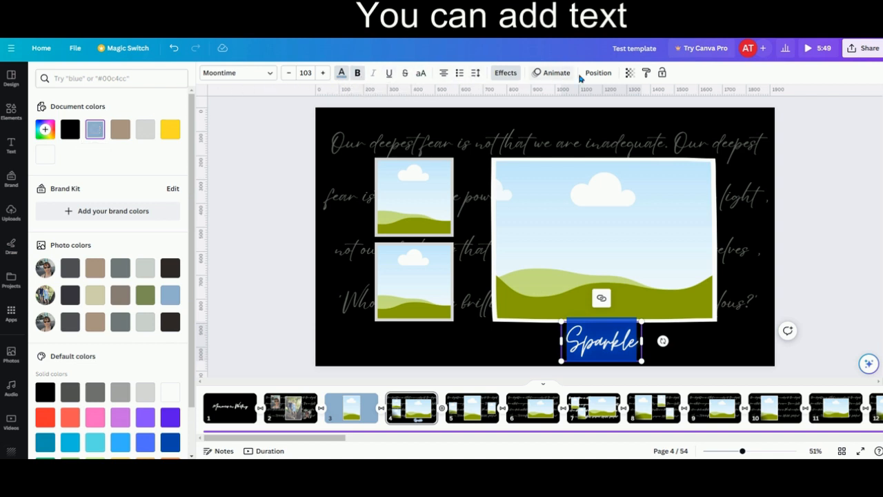
{"action": "left_click", "coordinate": [289, 73]}
- Try the Eyesome Script font on the "Sparkle" text and switch it back to Moontime
{"action": "left_click", "coordinate": [269, 73]}
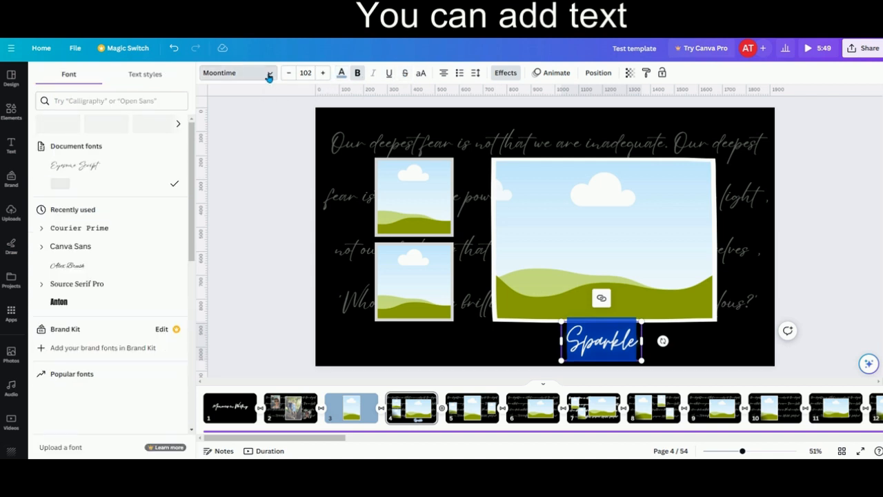
{"action": "left_click", "coordinate": [84, 167]}
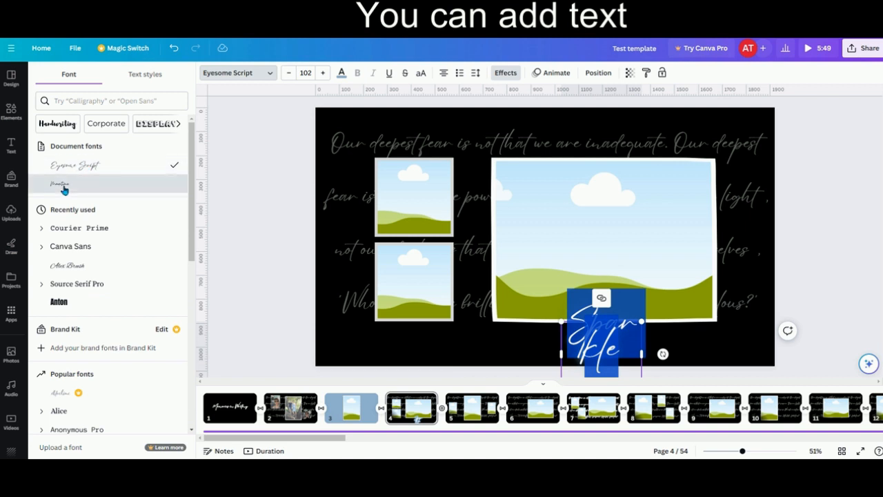
{"action": "left_click", "coordinate": [62, 185]}
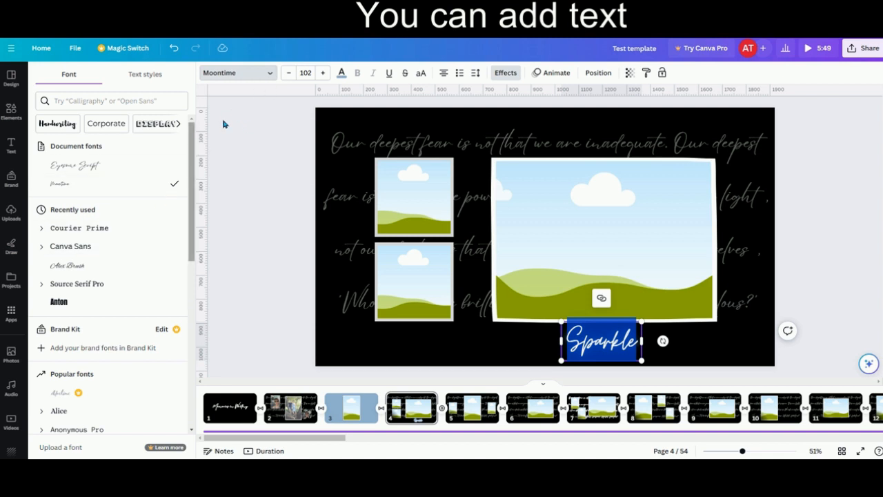
- Replace the "Sparkle" text with a first name followed by 1111, and widen the text box so it fits on one line
{"action": "left_click", "coordinate": [11, 147]}
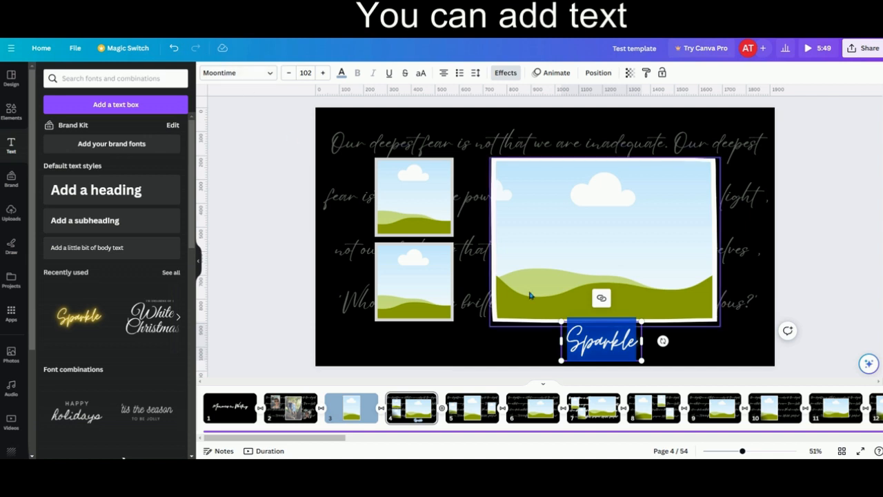
{"action": "left_click", "coordinate": [595, 339]}
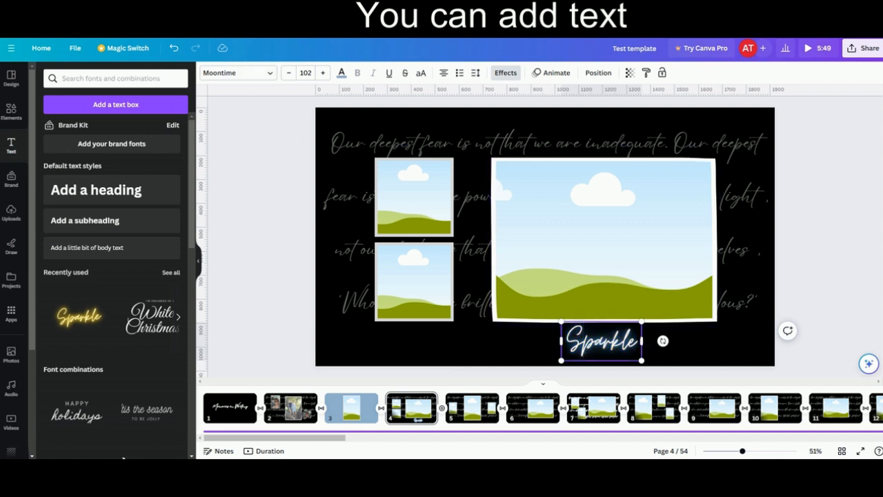
{"action": "left_click_drag", "start_coordinate": [640, 342], "coordinate": [566, 342]}
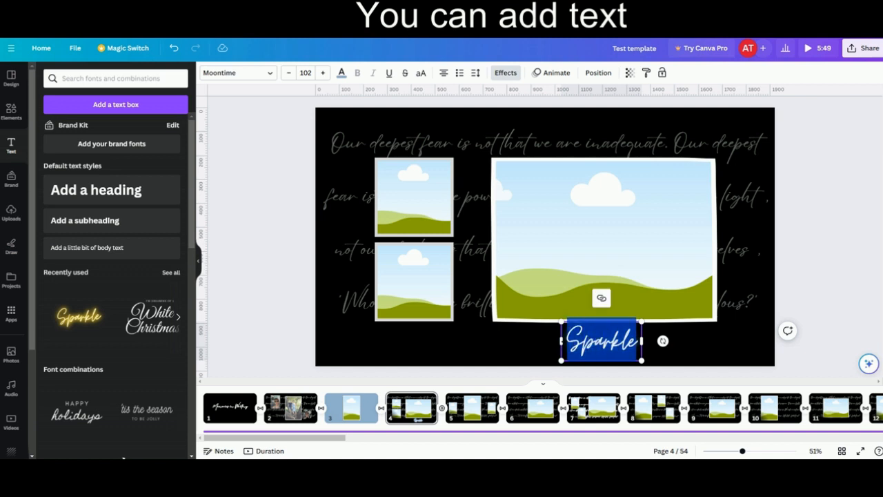
{"action": "type", "text": "Julie"}
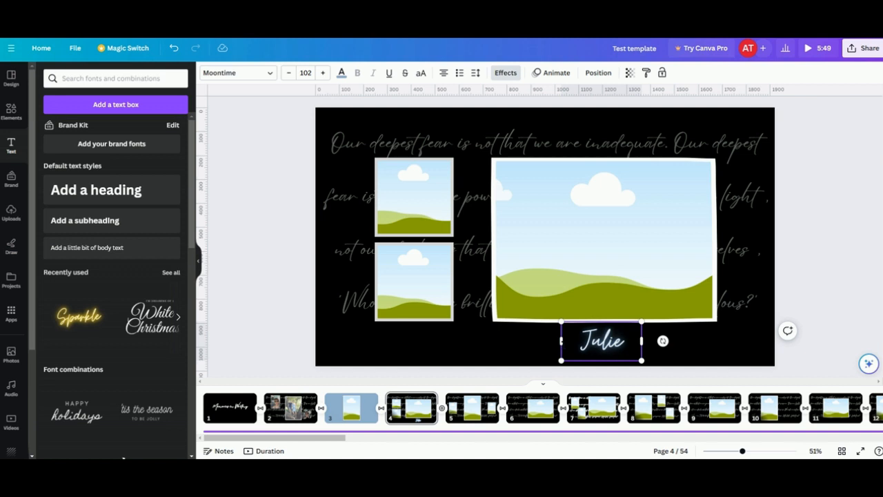
{"action": "type", "text": " 1111"}
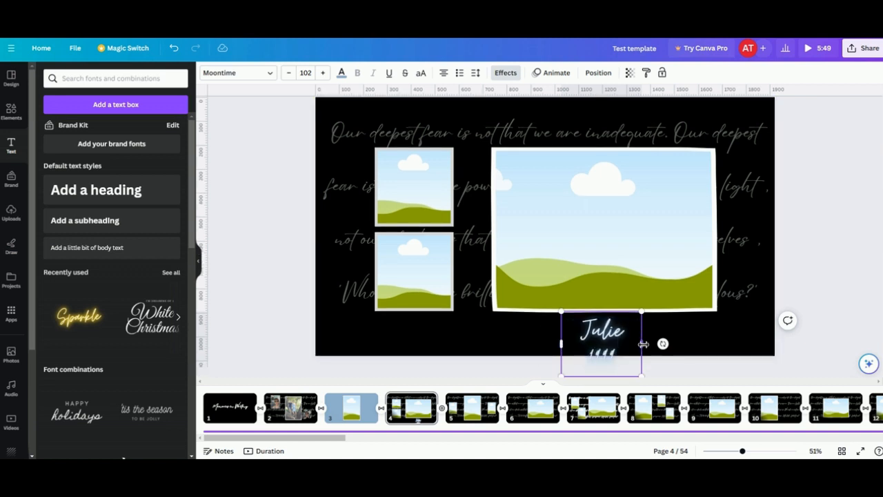
{"action": "left_click_drag", "start_coordinate": [643, 343], "coordinate": [674, 340]}
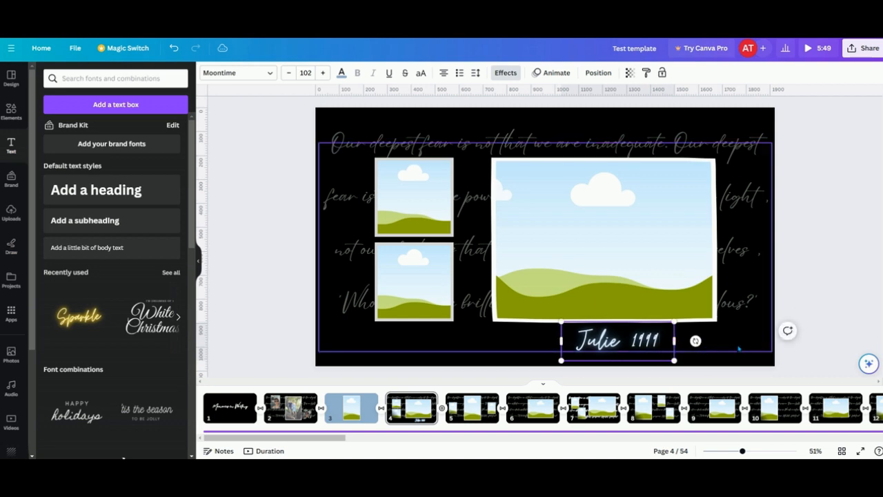
{"action": "left_click", "coordinate": [791, 351]}
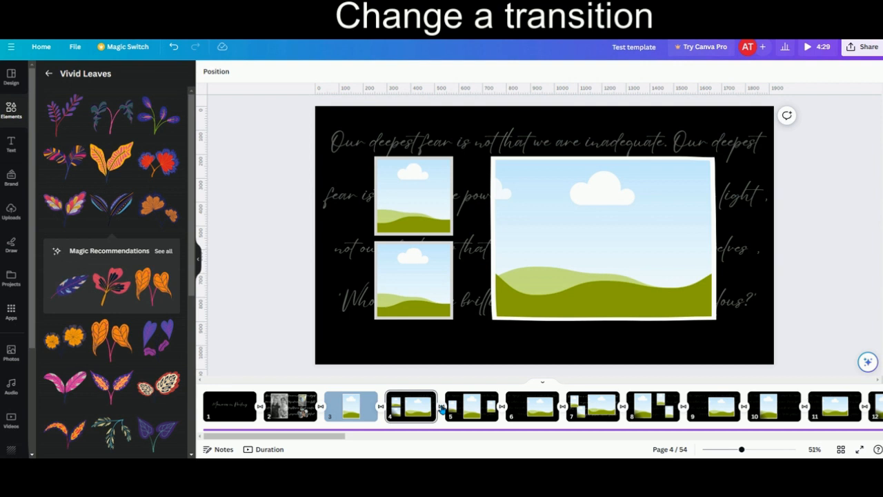
- Change the transition between pages 4 and 5 to Circle Wipe with a 1.7-second duration and Out direction
{"action": "left_click", "coordinate": [443, 408]}
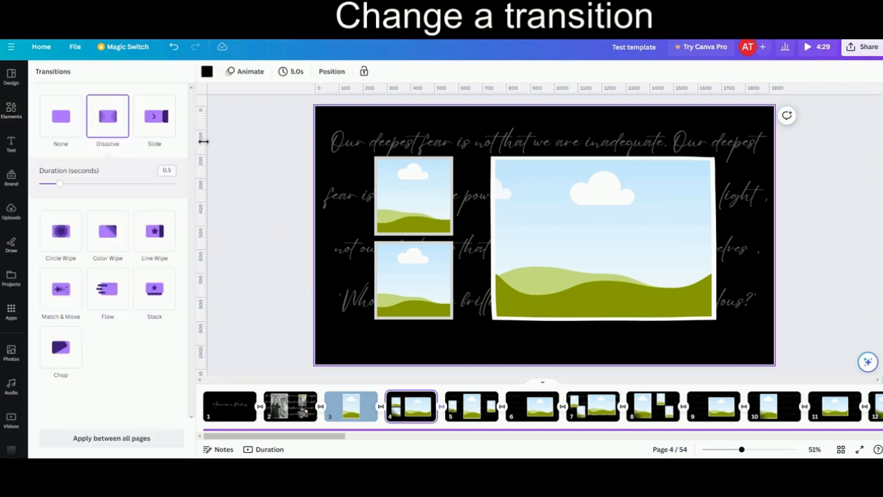
{"action": "left_click", "coordinate": [155, 117]}
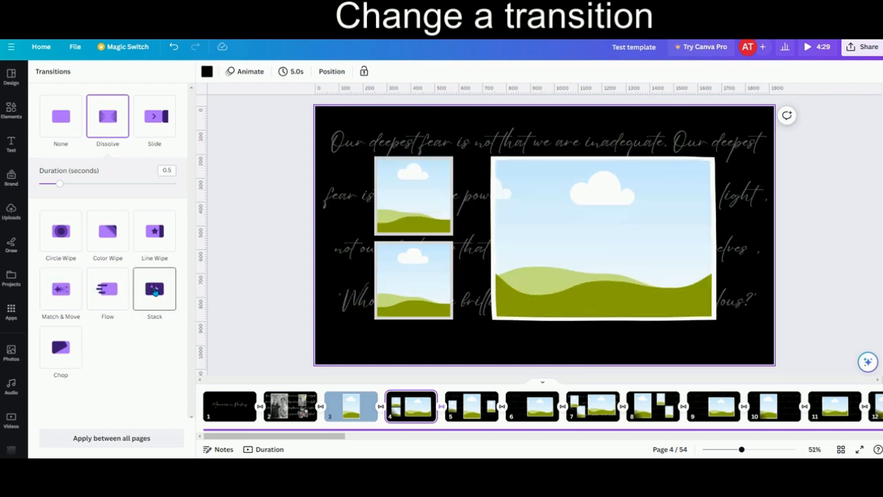
{"action": "left_click", "coordinate": [62, 232]}
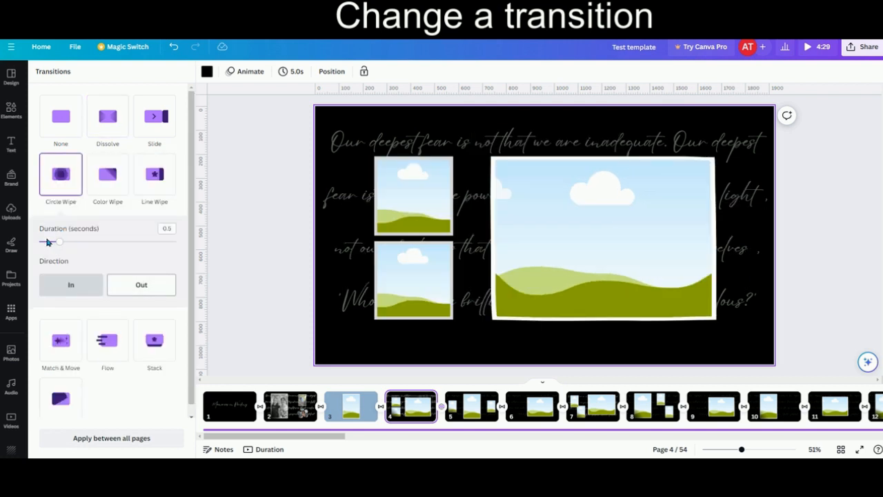
{"action": "left_click_drag", "start_coordinate": [60, 245], "coordinate": [122, 246]}
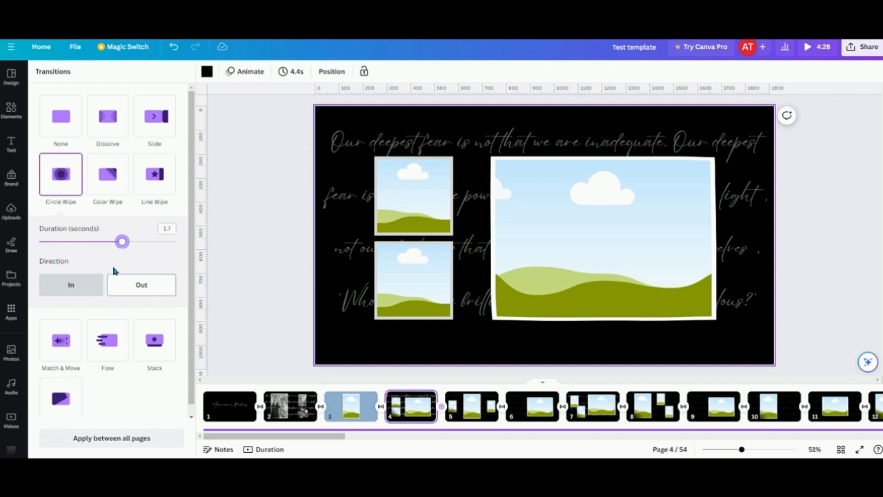
{"action": "left_click", "coordinate": [142, 289]}
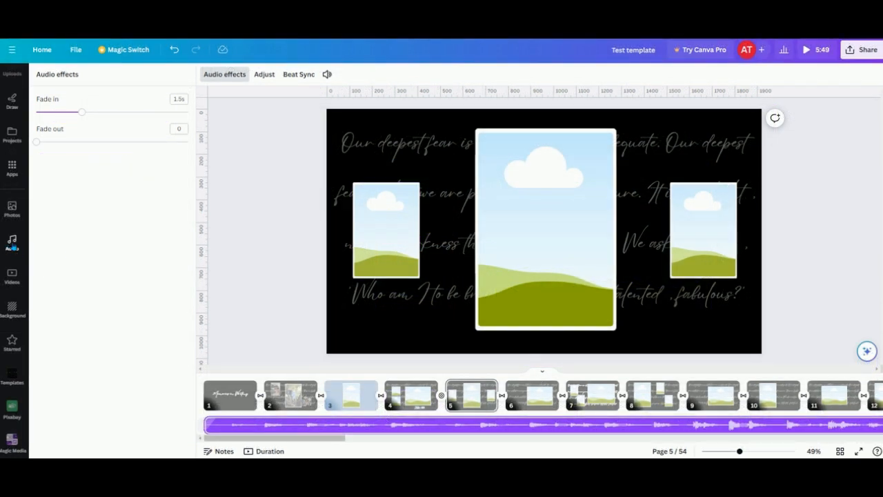
- Add the Painful Disorientation track from the recently used audio and move its start to the end of page 1
{"action": "left_click", "coordinate": [12, 242]}
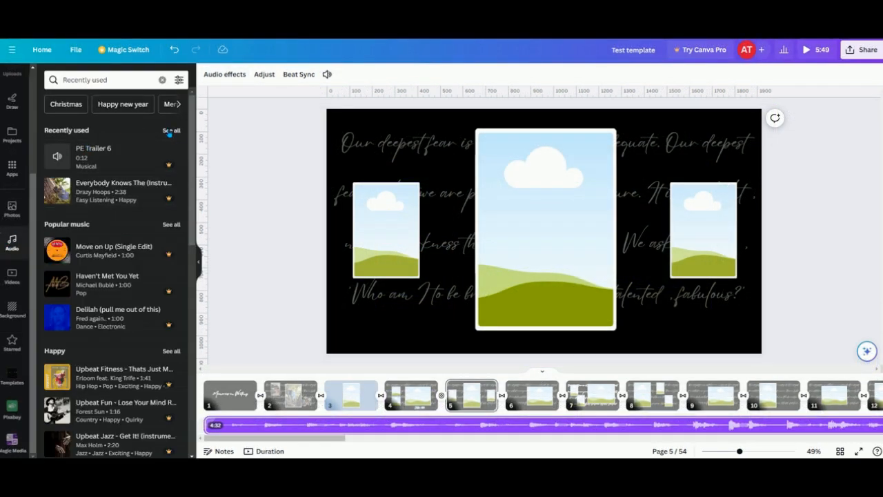
{"action": "left_click", "coordinate": [171, 131]}
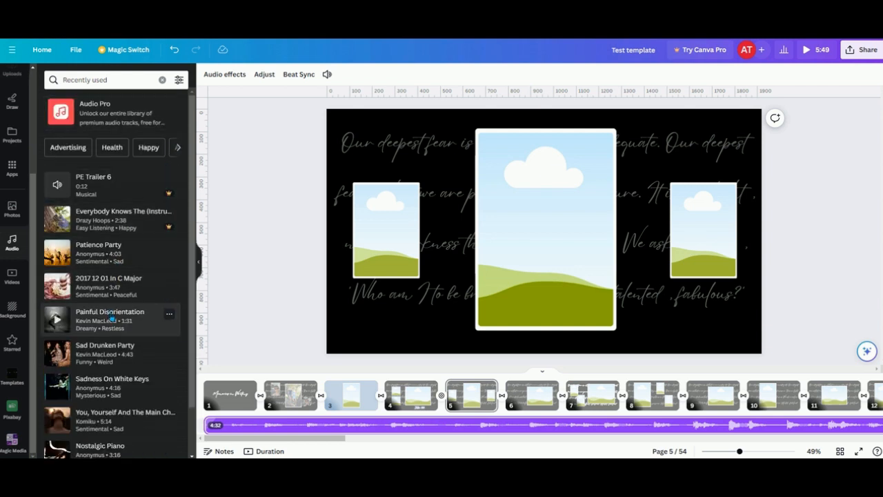
{"action": "left_click", "coordinate": [111, 318]}
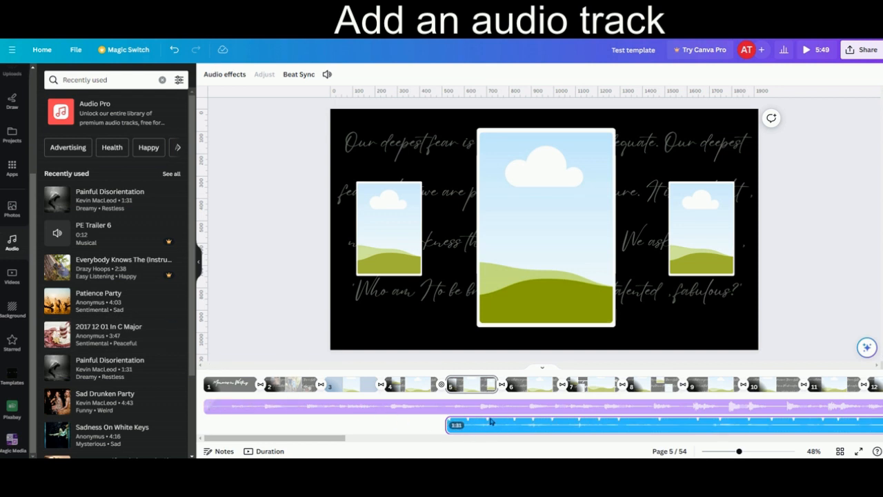
{"action": "left_click_drag", "start_coordinate": [472, 424], "coordinate": [291, 426]}
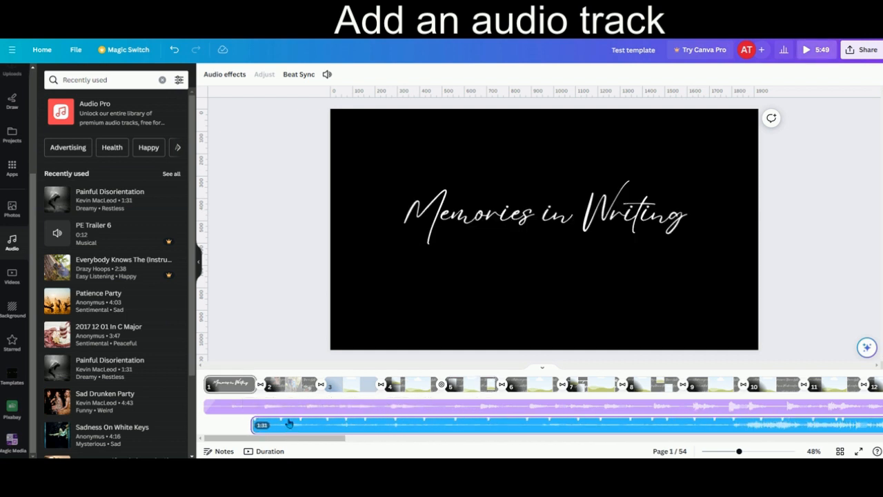
- Trim the Painful Disorientation track so it starts at page 3 and ends at page 13
{"action": "left_click_drag", "start_coordinate": [287, 426], "coordinate": [434, 445]}
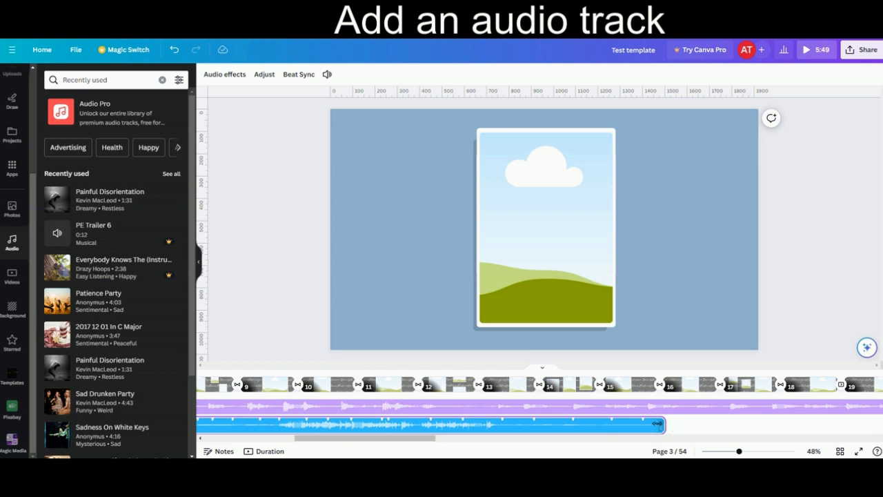
{"action": "left_click_drag", "start_coordinate": [662, 424], "coordinate": [506, 426]}
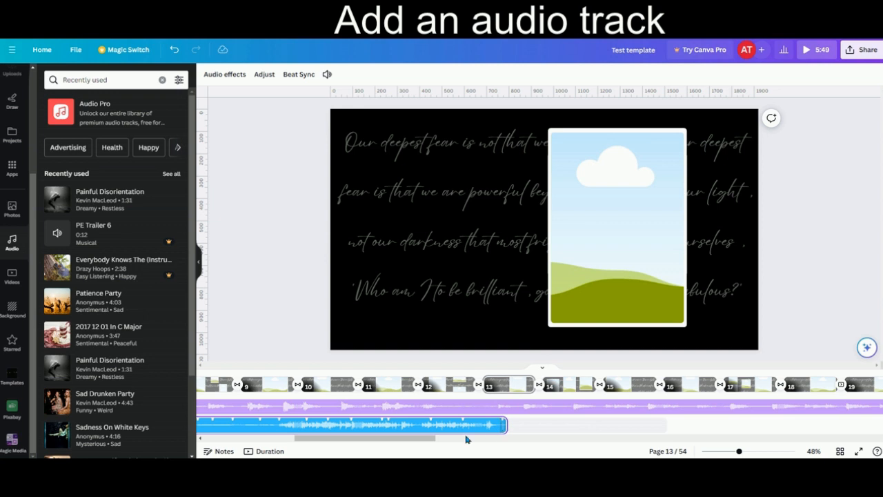
- Check the fade-in and fade-out effects of the original audio track and the Painful Disorientation track
{"action": "left_click", "coordinate": [430, 411]}
{"action": "right_click", "coordinate": [430, 410]}
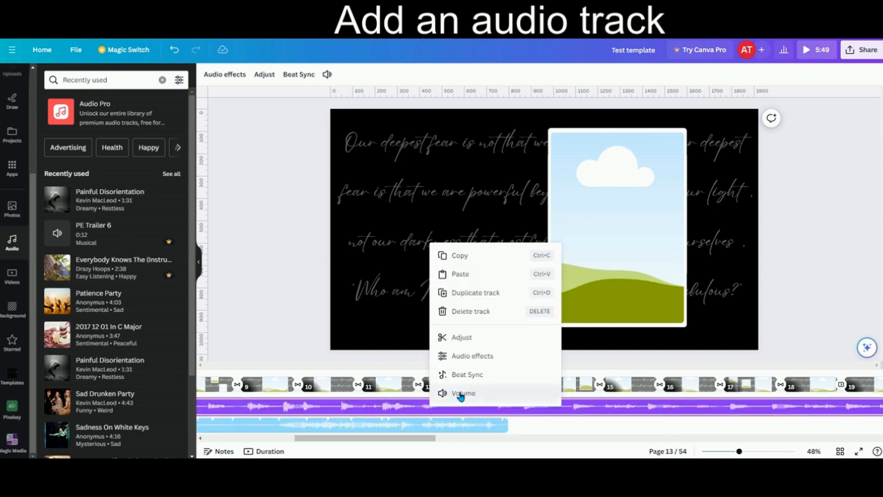
{"action": "left_click", "coordinate": [464, 356]}
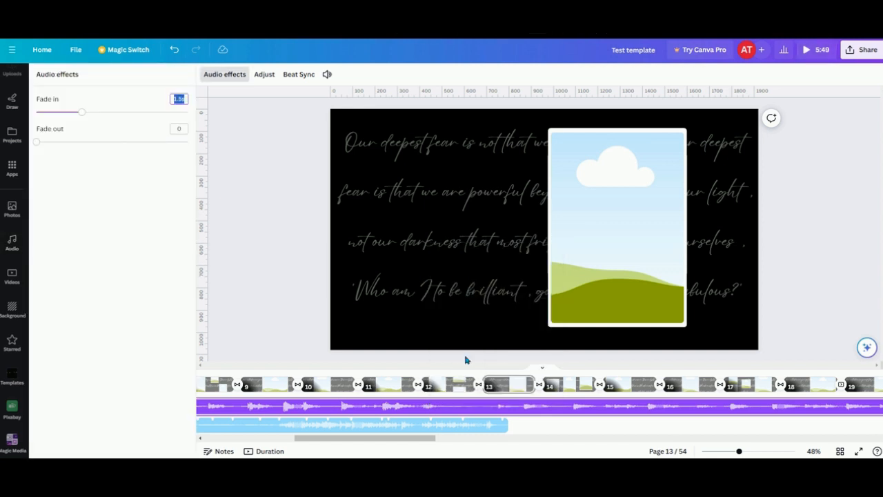
{"action": "left_click", "coordinate": [512, 452]}
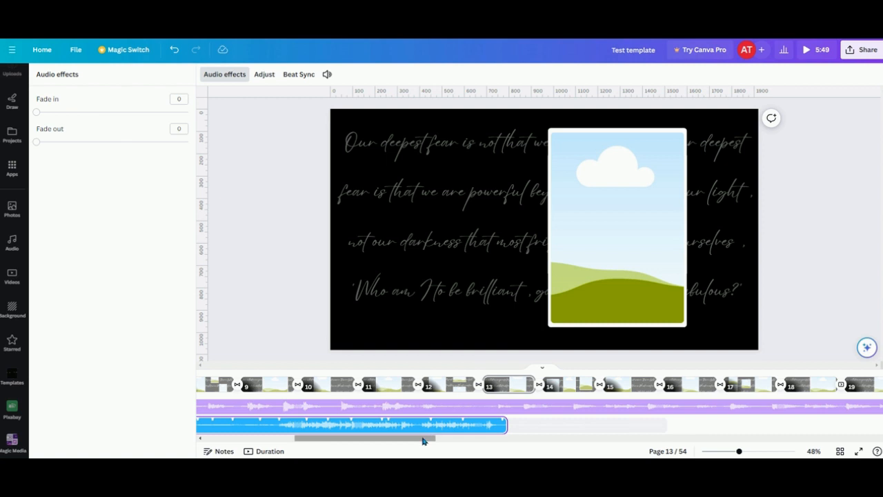
- Delete the Painful Disorientation track from the timeline
{"action": "left_click_drag", "start_coordinate": [422, 439], "coordinate": [302, 442]}
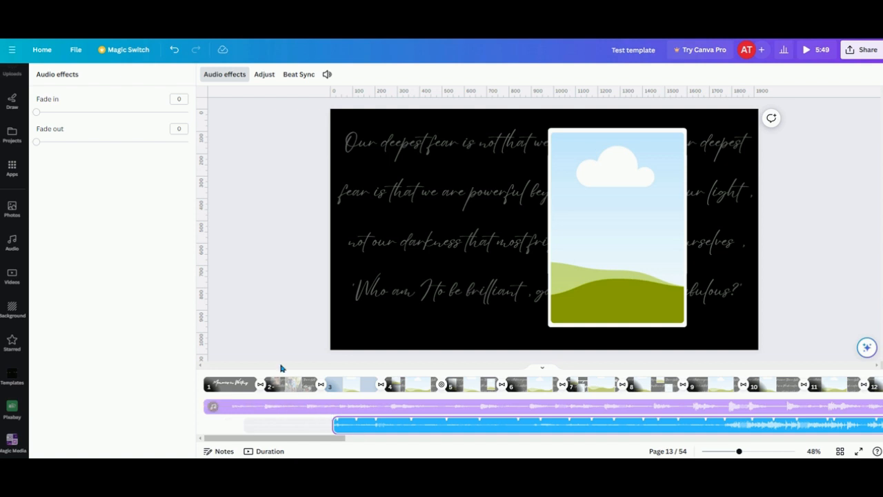
{"action": "left_click", "coordinate": [351, 410]}
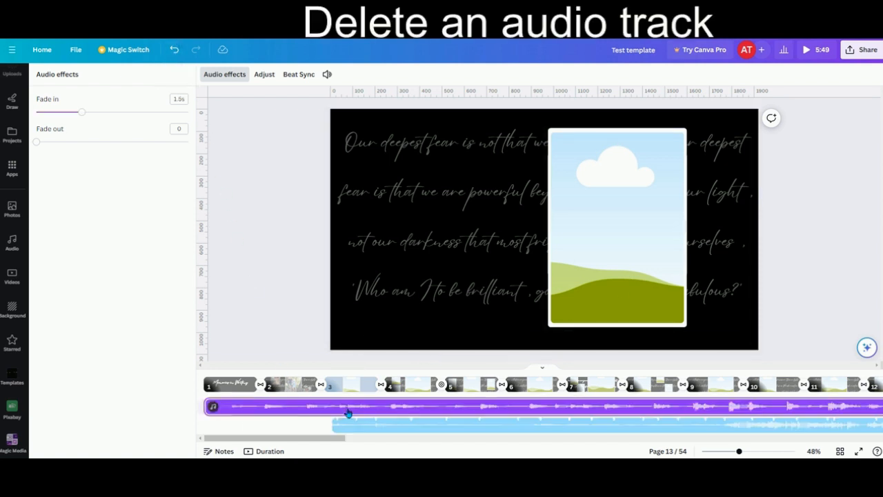
{"action": "left_click", "coordinate": [352, 421]}
{"action": "right_click", "coordinate": [357, 423]}
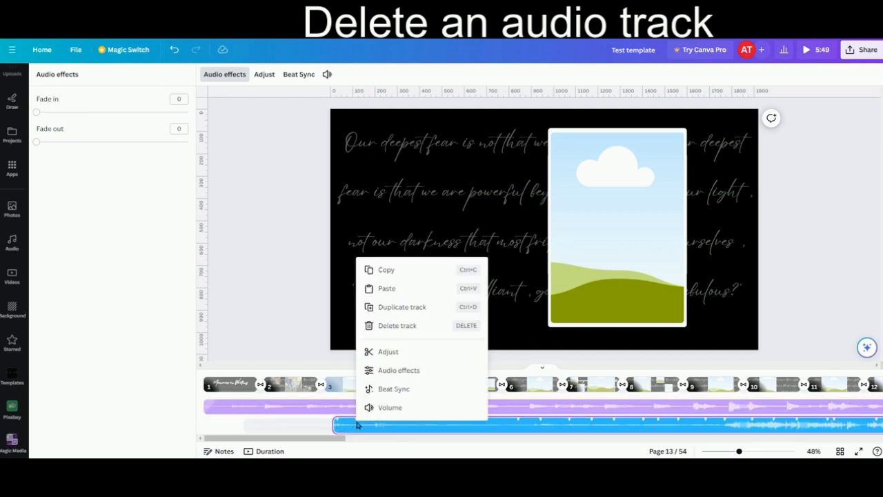
{"action": "left_click", "coordinate": [390, 325]}
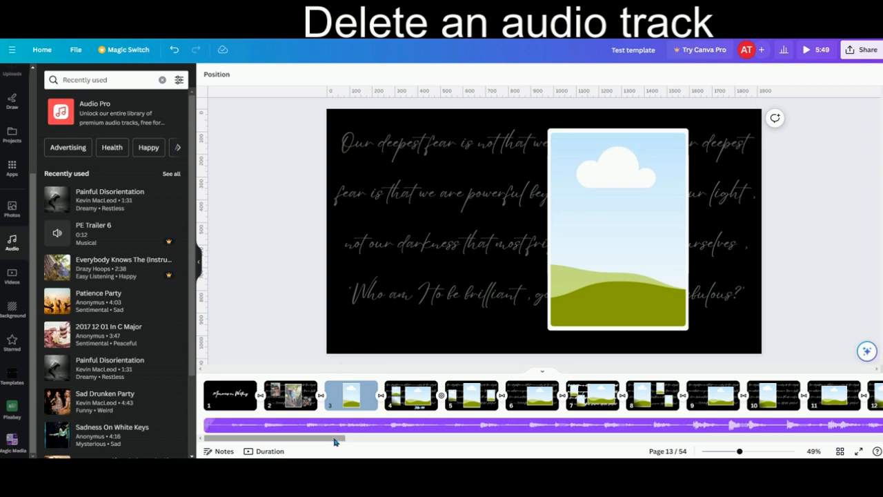
- Extend the end of the remaining audio track to about page 50
{"action": "left_click_drag", "start_coordinate": [334, 442], "coordinate": [785, 458]}
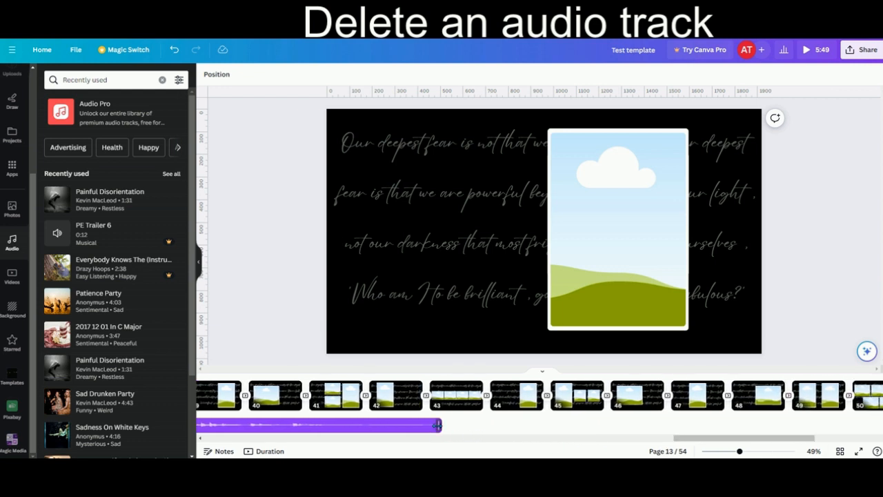
{"action": "left_click_drag", "start_coordinate": [436, 428], "coordinate": [857, 423]}
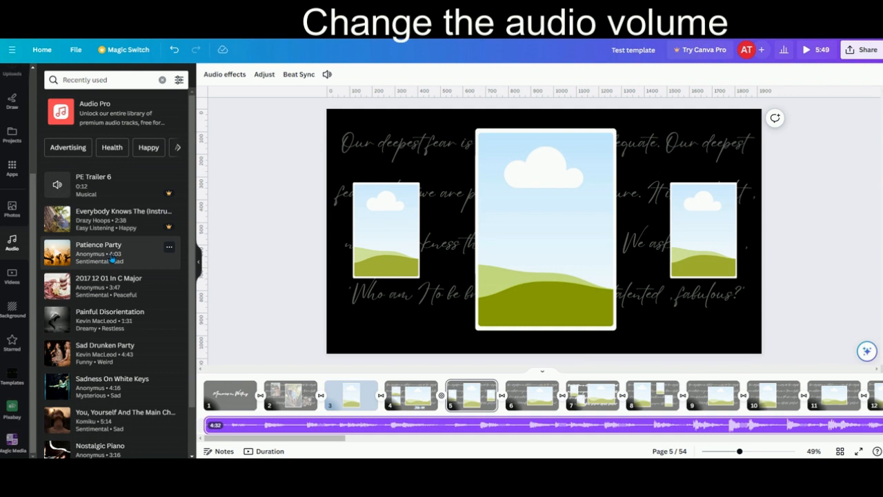
- Set the volume of the original audio track to 77
{"action": "right_click", "coordinate": [248, 433]}
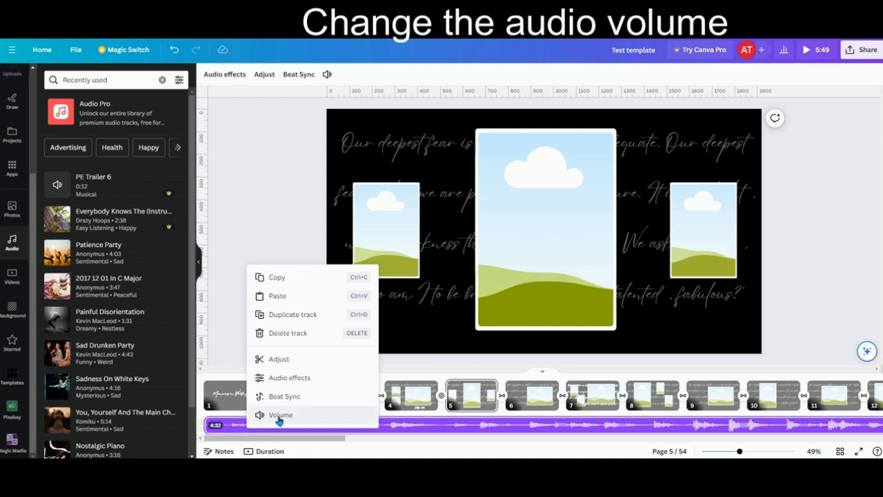
{"action": "left_click", "coordinate": [279, 417]}
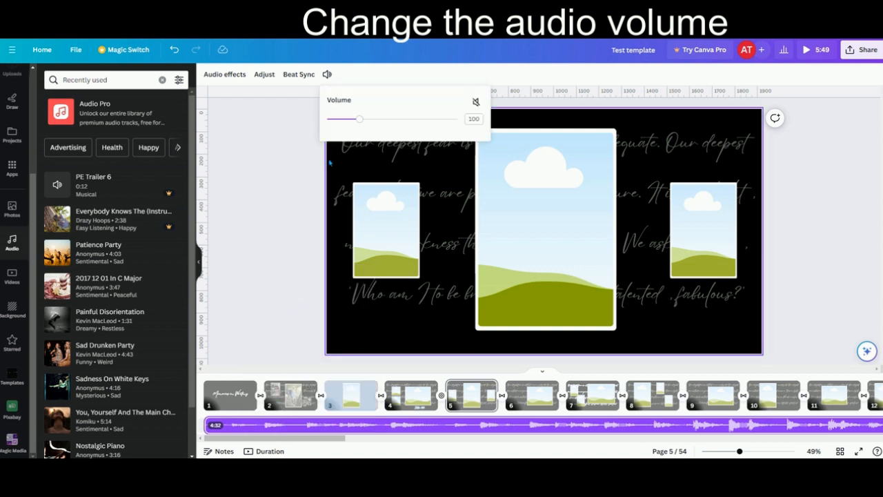
{"action": "mouse_move", "coordinate": [358, 120]}
{"action": "left_mouse_down"}
{"action": "mouse_move", "coordinate": [392, 119]}
{"action": "mouse_move", "coordinate": [353, 118]}
{"action": "left_mouse_up"}
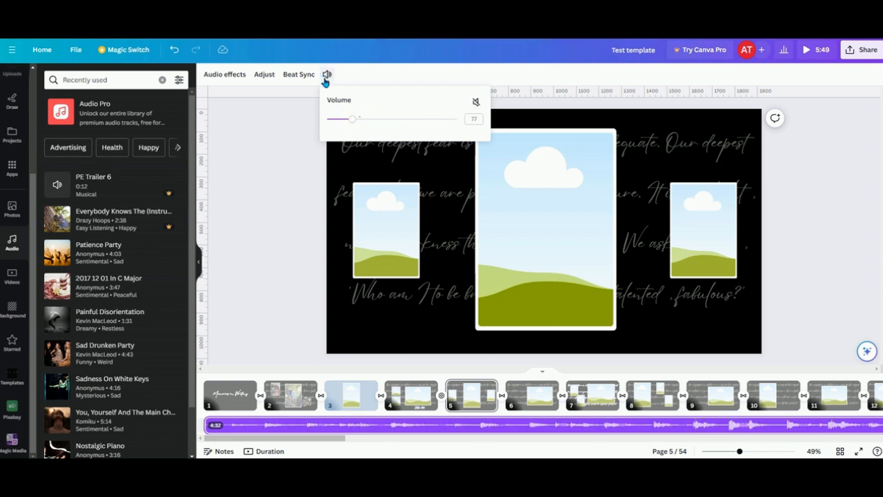
- Add a 2.4 s fade-in to the audio track and shorten it slightly
{"action": "left_click", "coordinate": [327, 75]}
{"action": "left_click", "coordinate": [327, 76]}
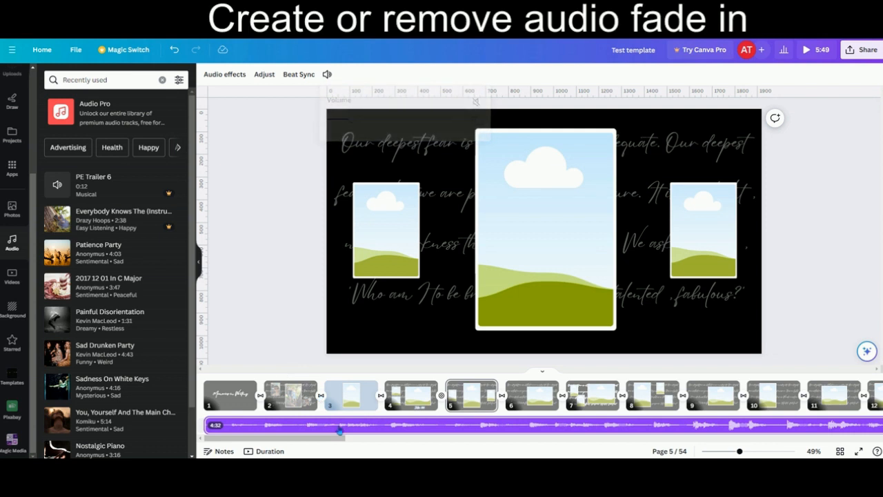
{"action": "right_click", "coordinate": [340, 429]}
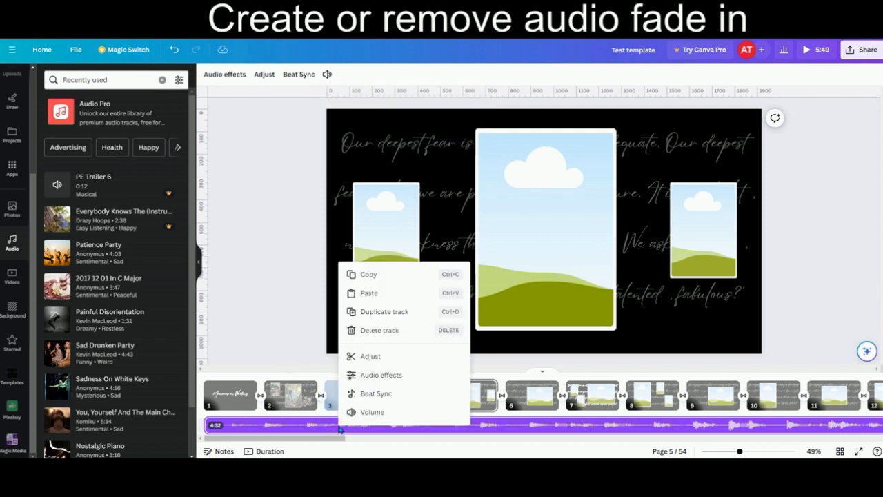
{"action": "left_click", "coordinate": [375, 375]}
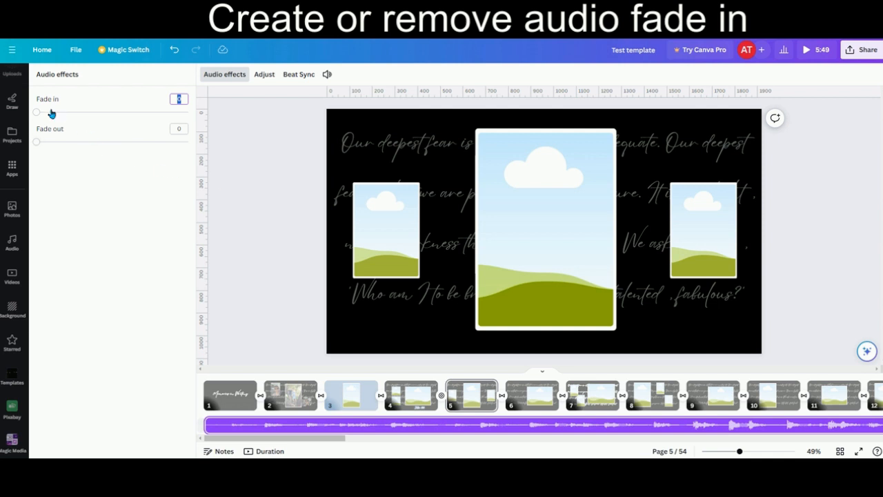
{"action": "left_click_drag", "start_coordinate": [37, 114], "coordinate": [109, 115]}
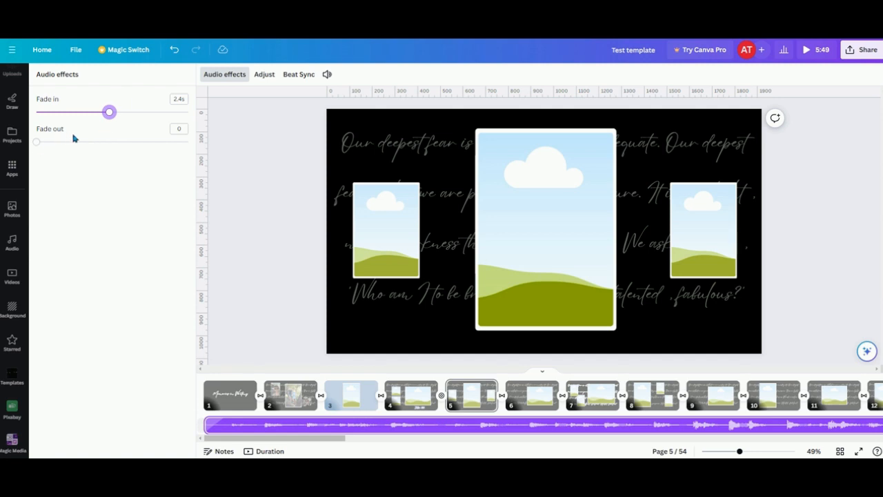
{"action": "left_click_drag", "start_coordinate": [111, 113], "coordinate": [91, 114]}
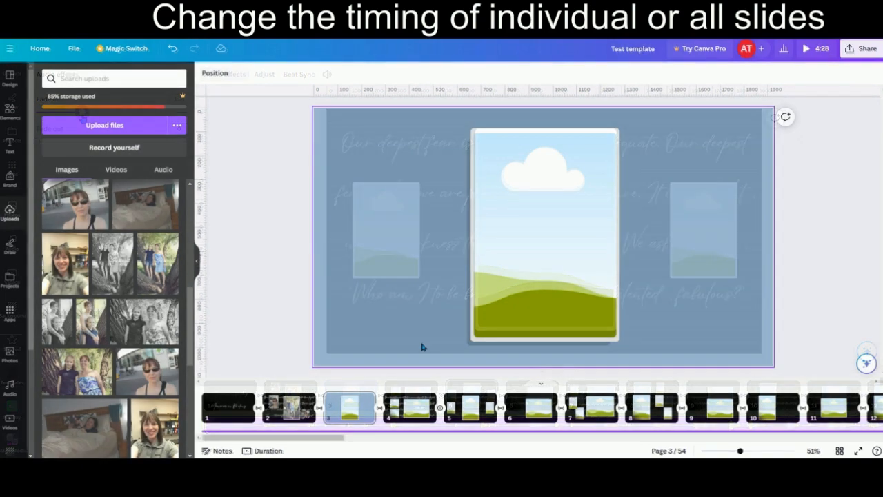
- Set the timing of page 4 to 6.5 s and apply it to all 54 pages
{"action": "left_click", "coordinate": [413, 406]}
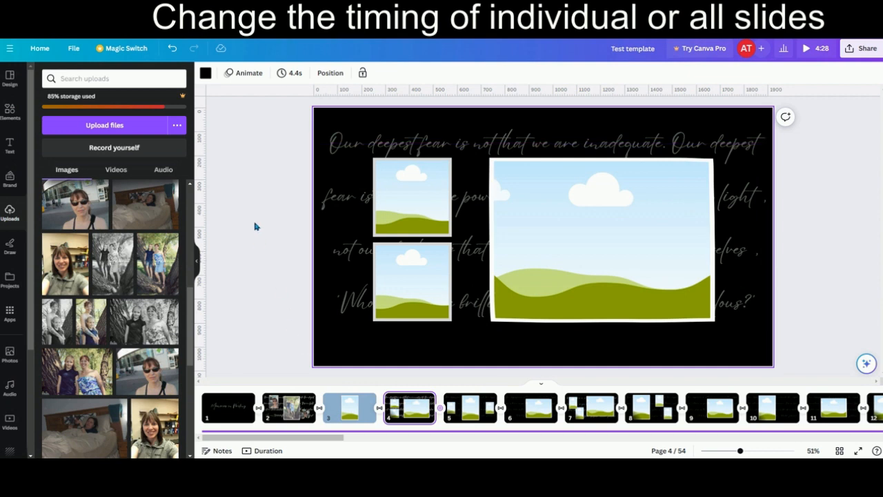
{"action": "left_click", "coordinate": [292, 74]}
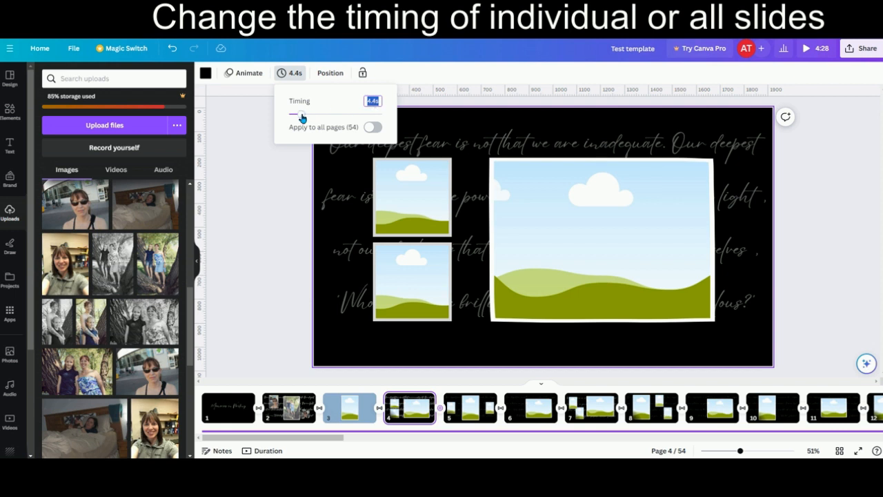
{"action": "left_click_drag", "start_coordinate": [302, 118], "coordinate": [308, 114]}
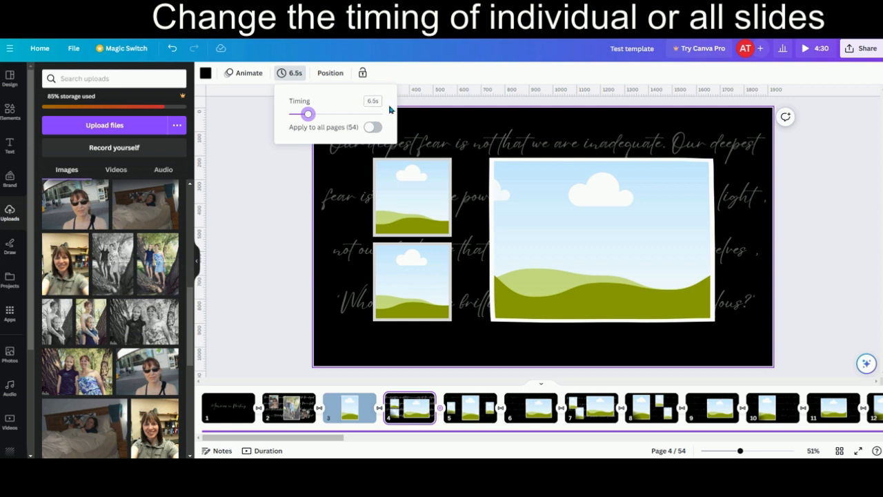
{"action": "left_click", "coordinate": [377, 128]}
{"action": "left_click", "coordinate": [368, 130]}
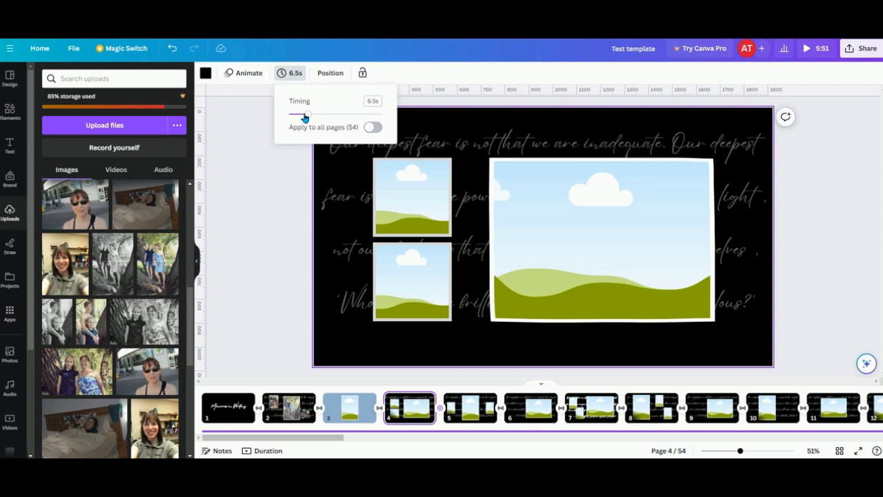
- Shorten the timing of page 4 alone to 4.5 s
{"action": "left_click_drag", "start_coordinate": [309, 119], "coordinate": [301, 118]}
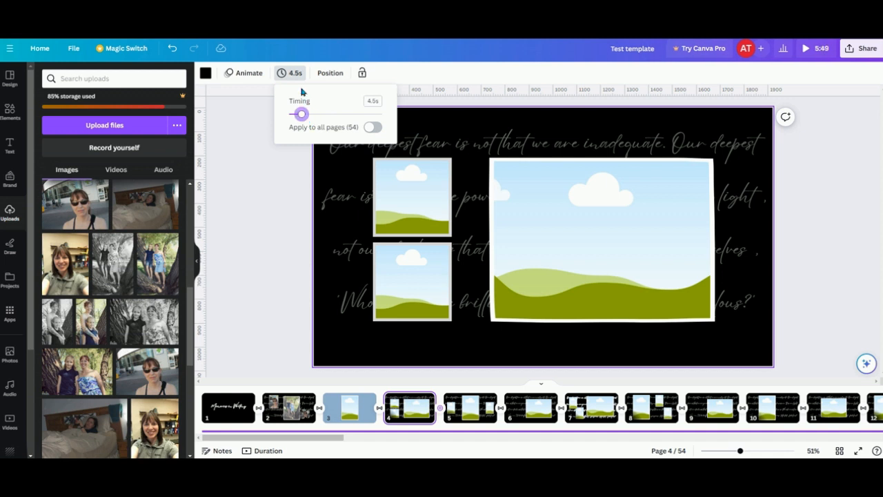
{"action": "left_click", "coordinate": [282, 162]}
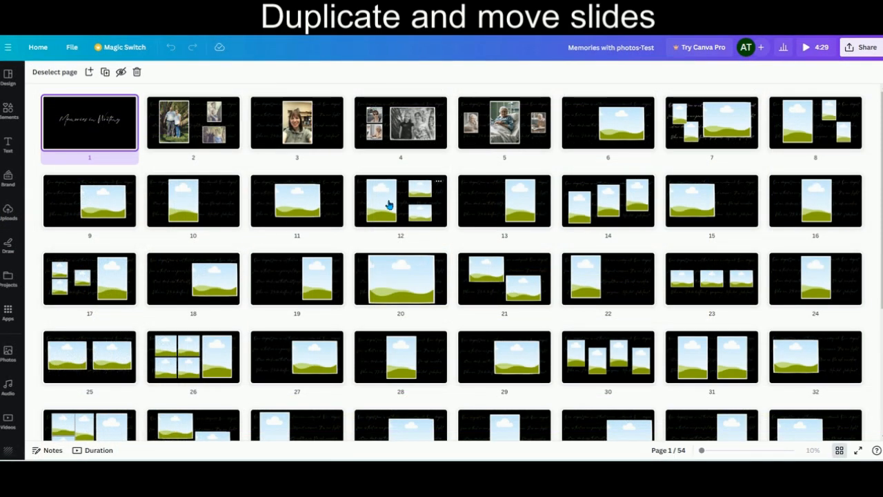
- Duplicate page 12 in the page overview and move the copy in front of page 20
{"action": "left_click", "coordinate": [437, 183]}
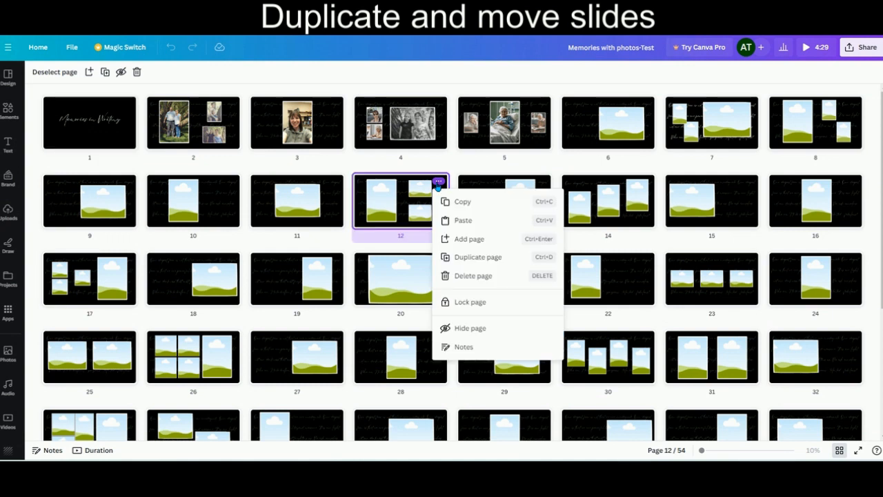
{"action": "left_click", "coordinate": [467, 260]}
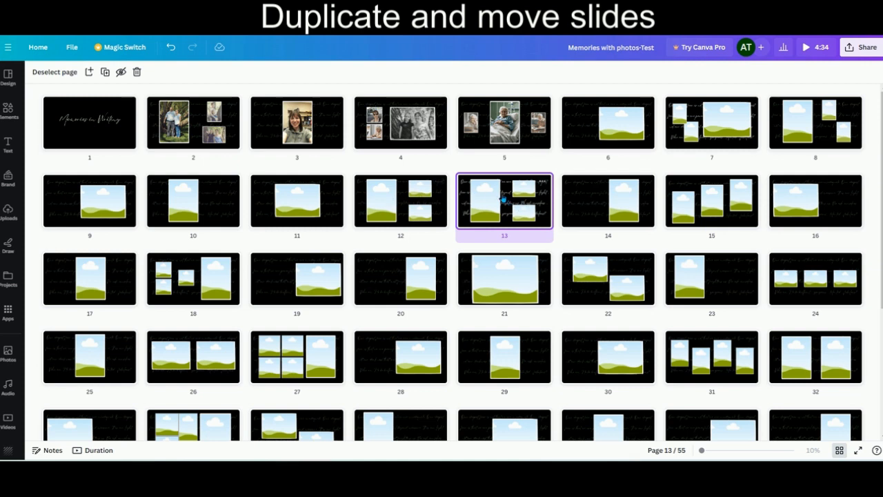
{"action": "left_click_drag", "start_coordinate": [504, 200], "coordinate": [394, 278]}
{"action": "left_click_drag", "start_coordinate": [485, 202], "coordinate": [354, 285]}
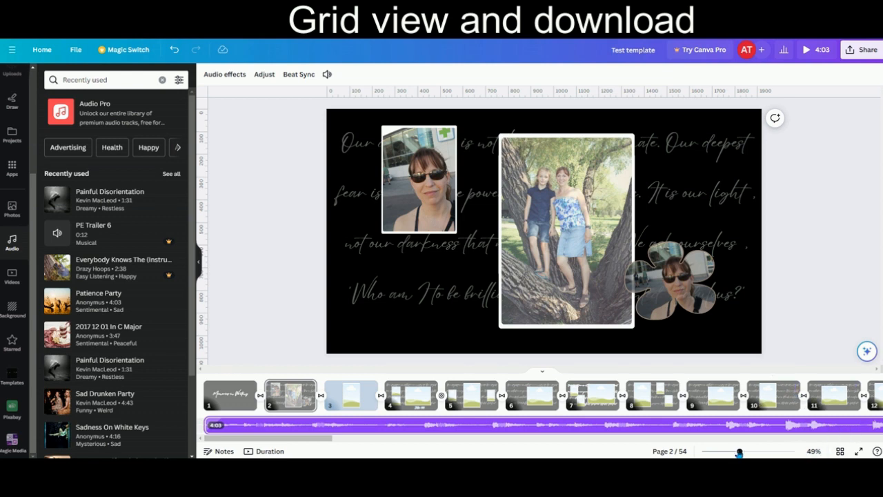
- Browse all pages of the slideshow in grid view and open page 43 in the editor
{"action": "mouse_move", "coordinate": [739, 452]}
{"action": "left_mouse_down"}
{"action": "mouse_move", "coordinate": [717, 452]}
{"action": "mouse_move", "coordinate": [739, 453]}
{"action": "left_mouse_up"}
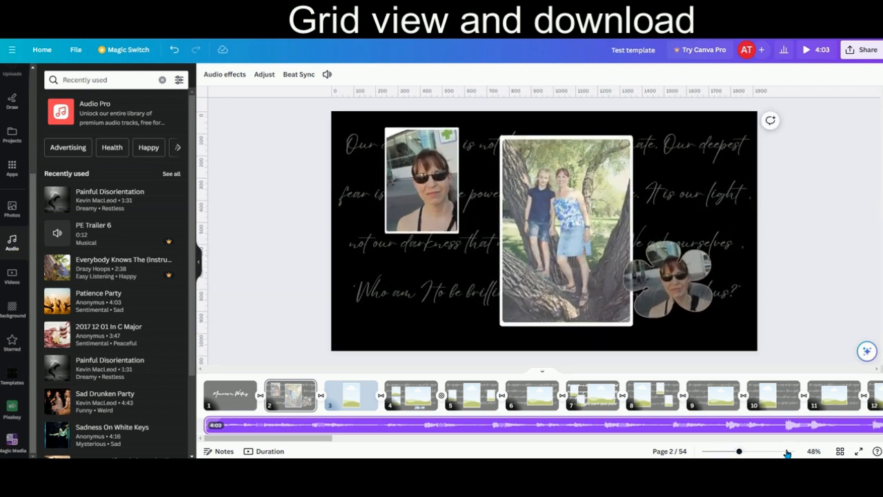
{"action": "left_click", "coordinate": [840, 451]}
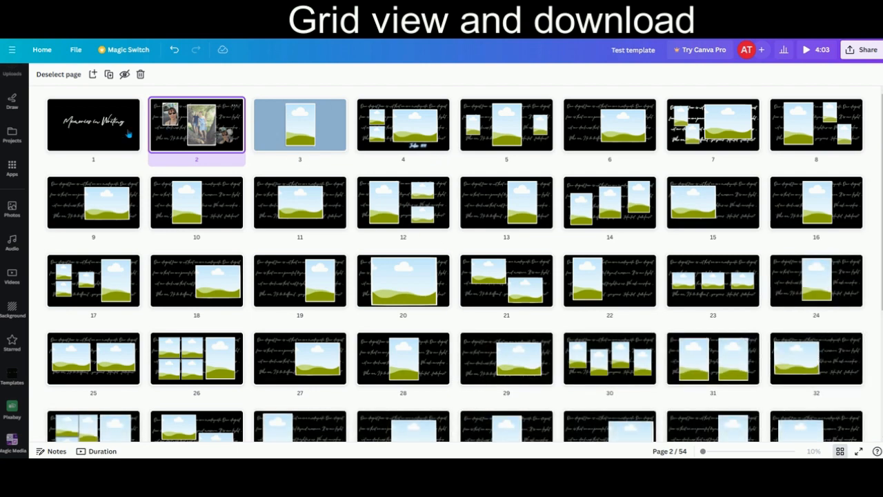
{"action": "scroll", "coordinate": [327, 251], "scroll_direction": "down", "scroll_amount": 3}
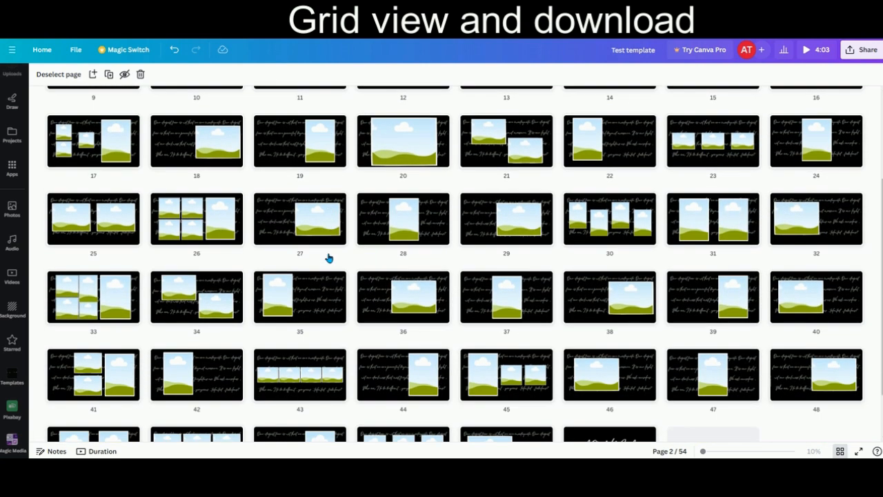
{"action": "scroll", "coordinate": [329, 258], "scroll_direction": "down", "scroll_amount": 2}
{"action": "left_click", "coordinate": [315, 318]}
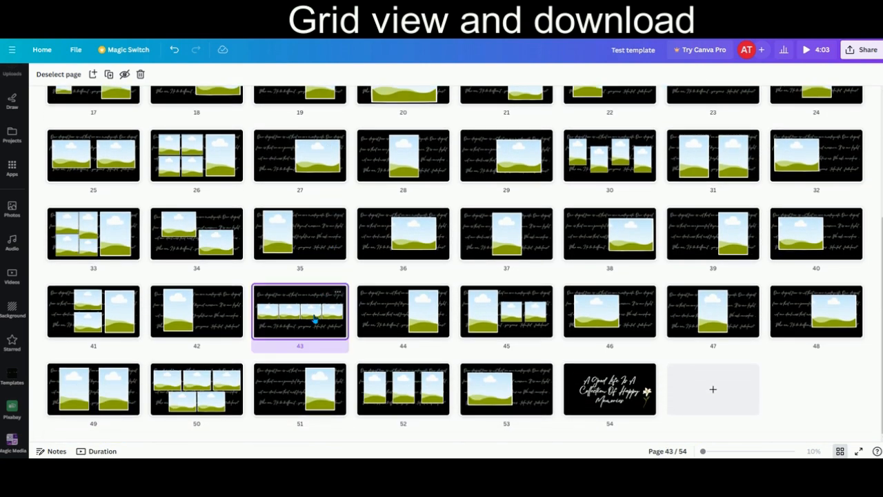
{"action": "double_click", "coordinate": [315, 318]}
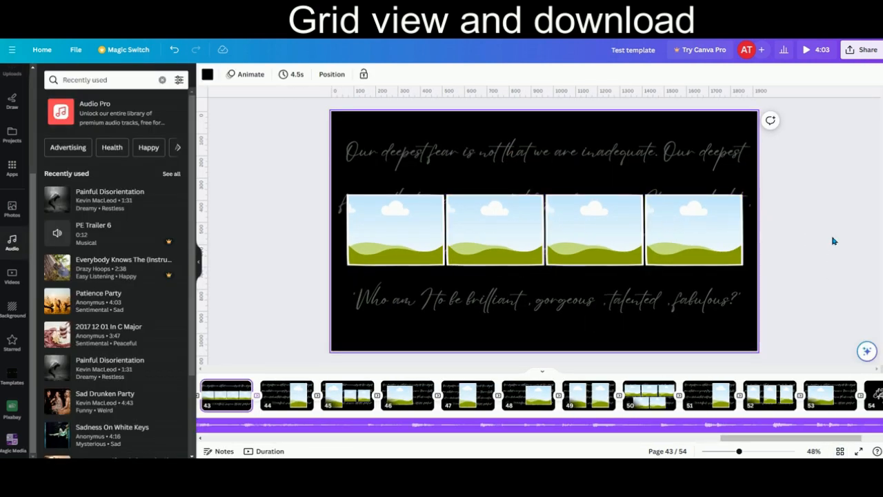
- Download all 54 pages of the design as an MP4 video
{"action": "left_click", "coordinate": [854, 54]}
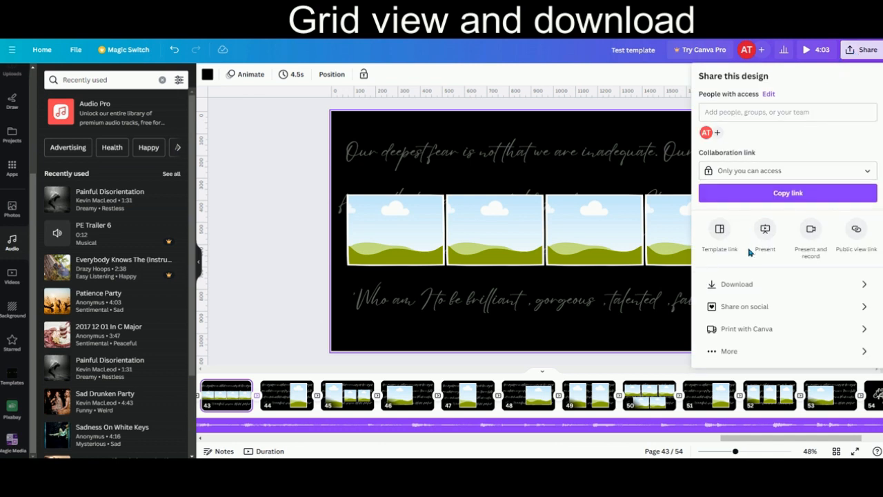
{"action": "left_click", "coordinate": [737, 286]}
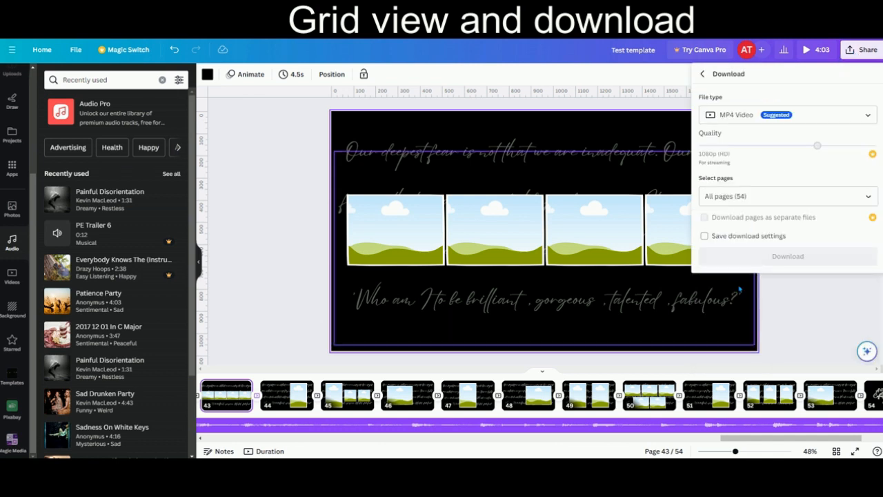
{"action": "left_click", "coordinate": [869, 116]}
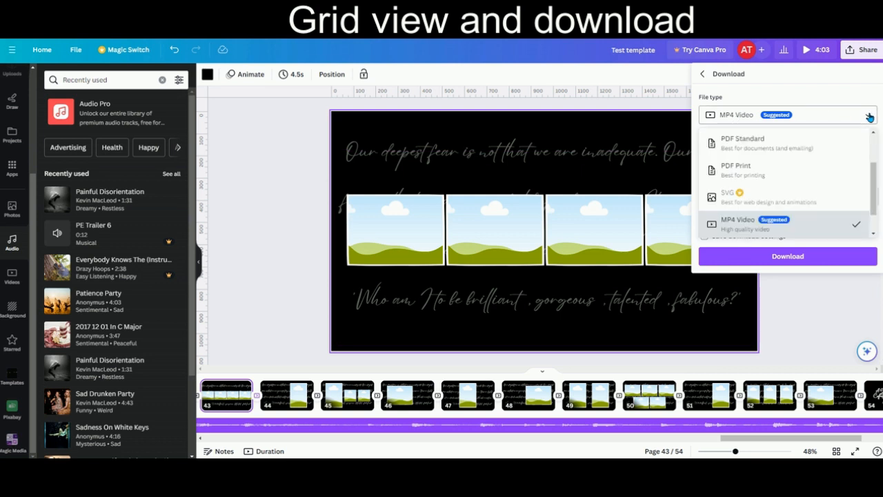
{"action": "left_click", "coordinate": [787, 226]}
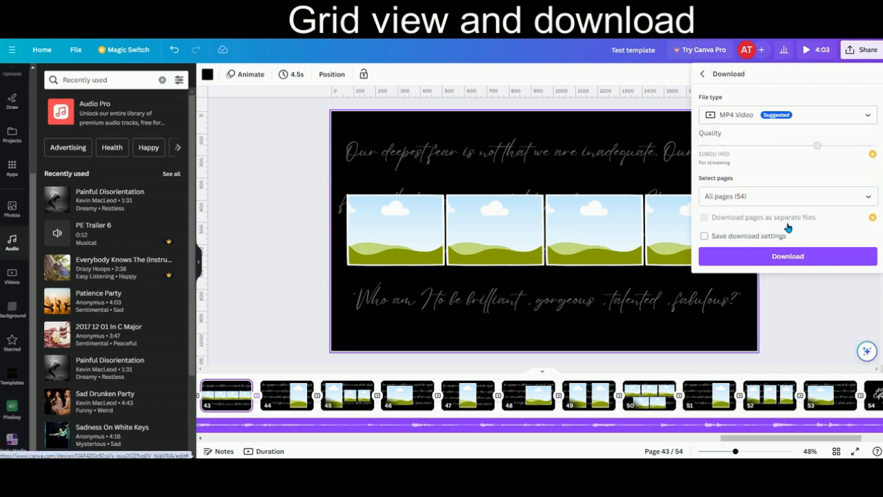
{"action": "left_click", "coordinate": [870, 199]}
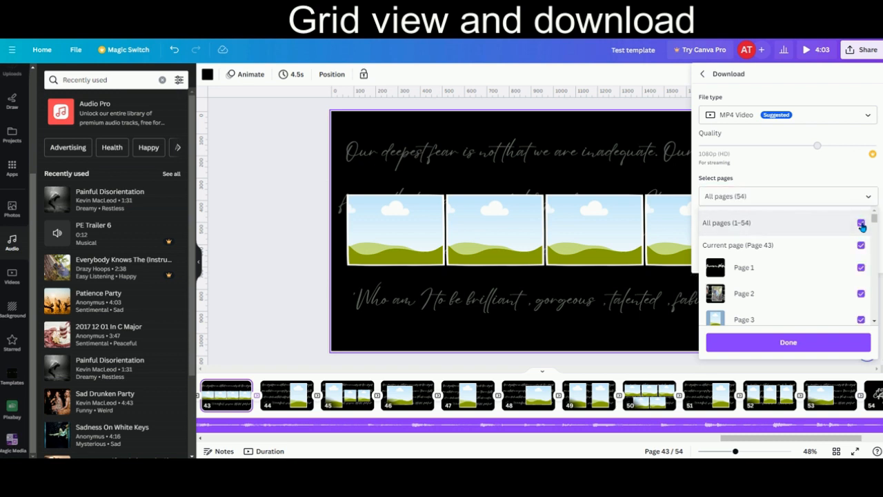
{"action": "left_click", "coordinate": [797, 345]}
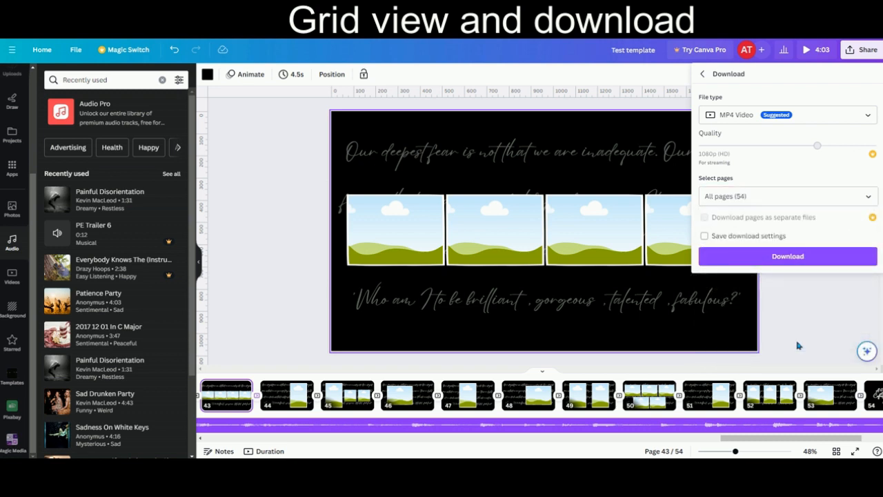
{"action": "left_click", "coordinate": [779, 256]}
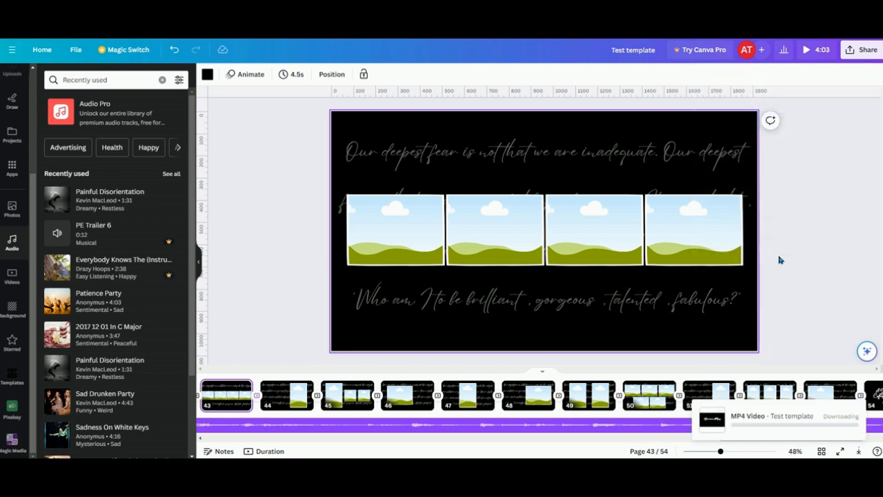